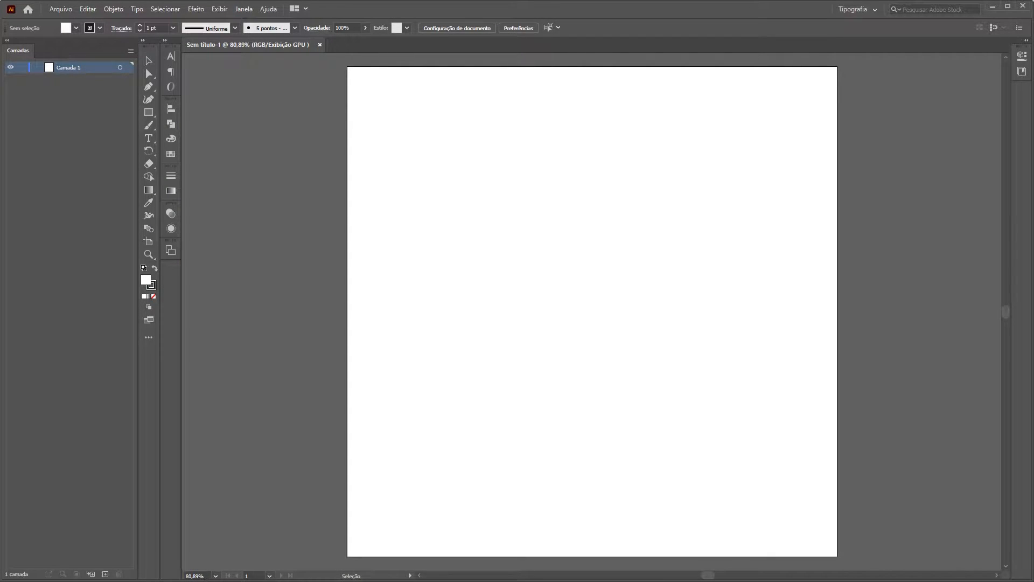
- Check the bird sketch Descrição.png, place it on the artboard and scale it to about 965 by 973 px
{"action": "key", "text": "alt+Tab"}
{"action": "left_click_drag", "start_coordinate": [491, 102], "coordinate": [268, 101]}
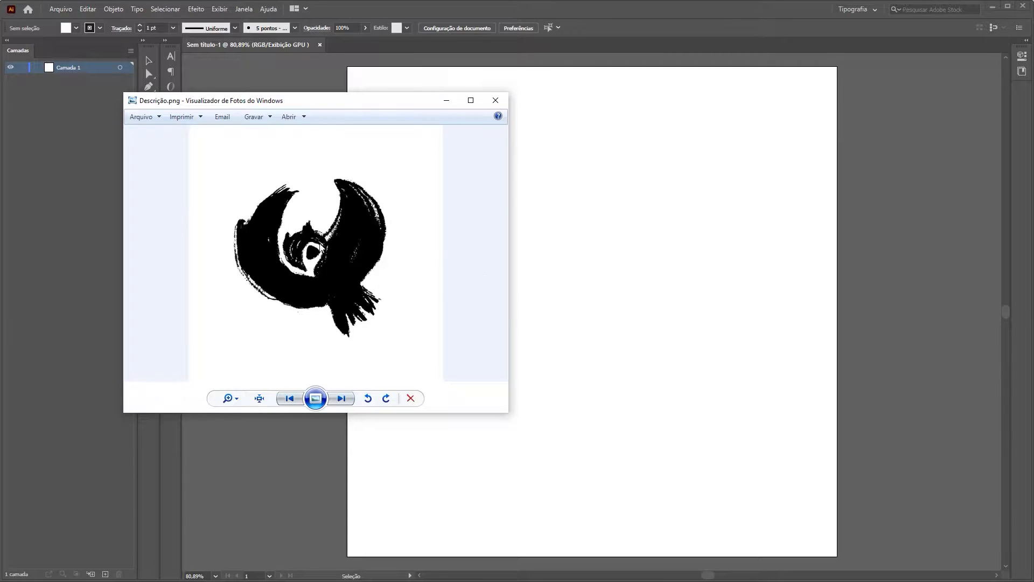
{"action": "left_click", "coordinate": [495, 100]}
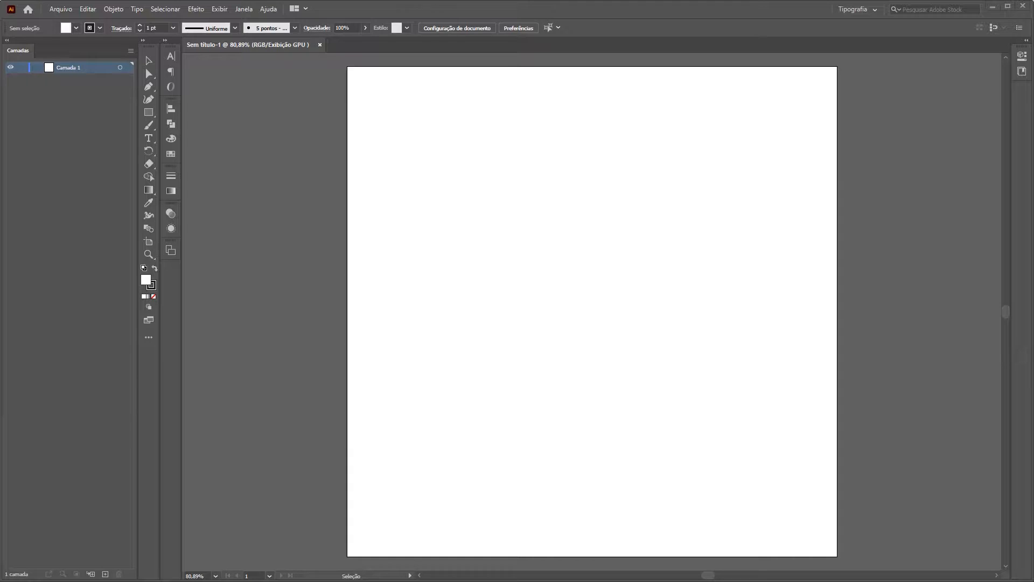
{"action": "mouse_move", "coordinate": [425, 337]}
{"action": "left_mouse_down"}
{"action": "mouse_move", "coordinate": [427, 231]}
{"action": "mouse_move", "coordinate": [545, 273]}
{"action": "mouse_move", "coordinate": [616, 321]}
{"action": "left_mouse_up"}
{"action": "left_click_drag", "start_coordinate": [750, 170], "coordinate": [841, 186]}
{"action": "left_click_drag", "start_coordinate": [901, 421], "coordinate": [860, 304]}
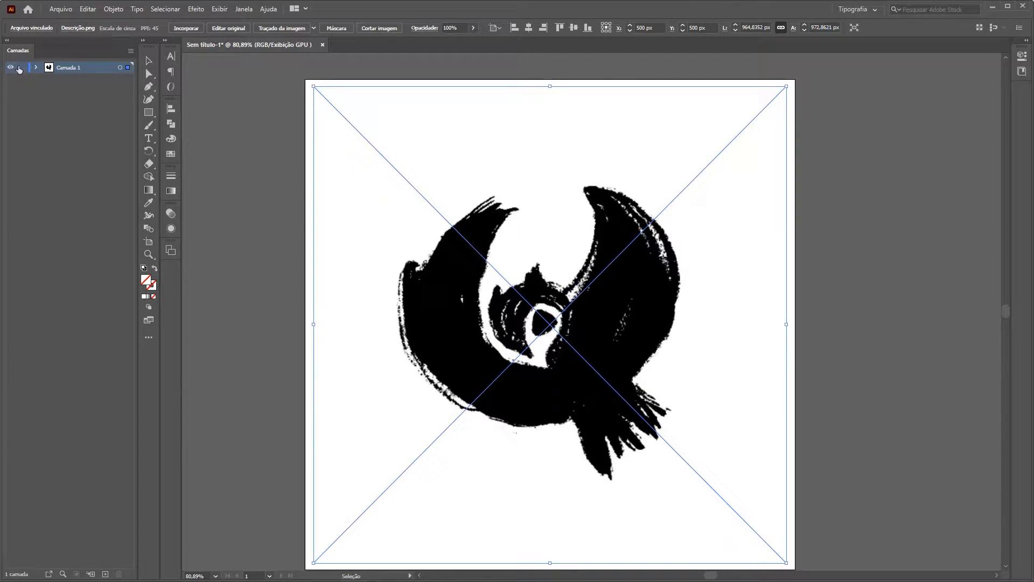
- Lock the layer holding the sketch and rename it Referência
{"action": "left_click", "coordinate": [20, 67]}
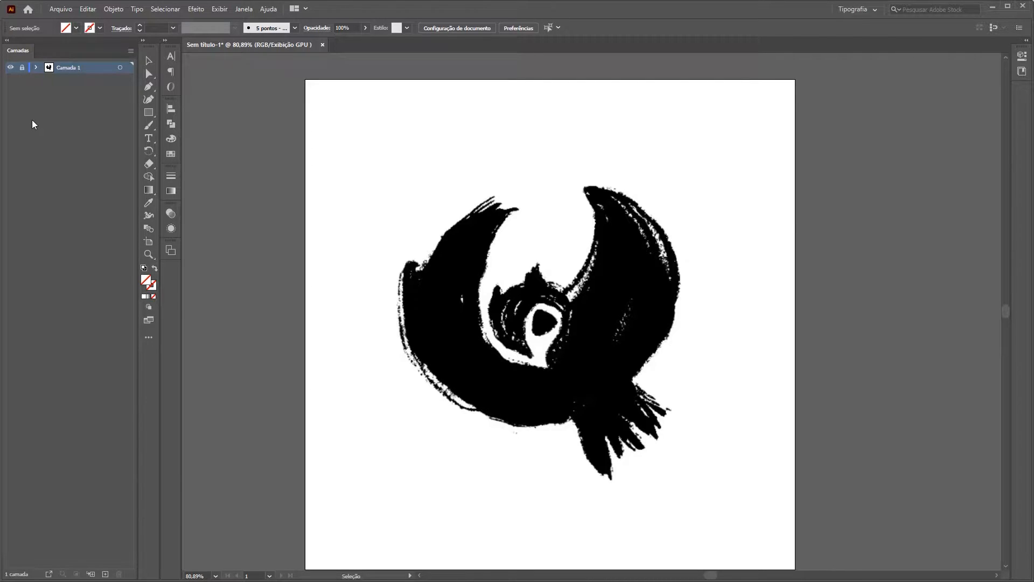
{"action": "double_click", "coordinate": [69, 68]}
{"action": "type", "text": "Referência"}
{"action": "key", "text": "Return"}
- Create a new layer above the reference layer and name it Traçado
{"action": "left_click", "coordinate": [105, 573]}
{"action": "double_click", "coordinate": [67, 67]}
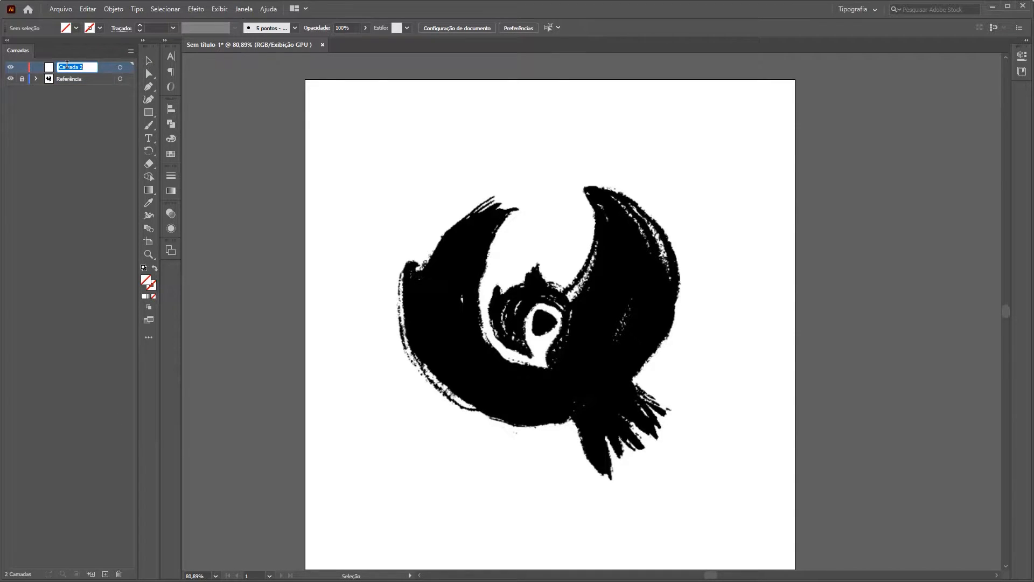
{"action": "type", "text": "Traçado"}
{"action": "key", "text": "Return"}
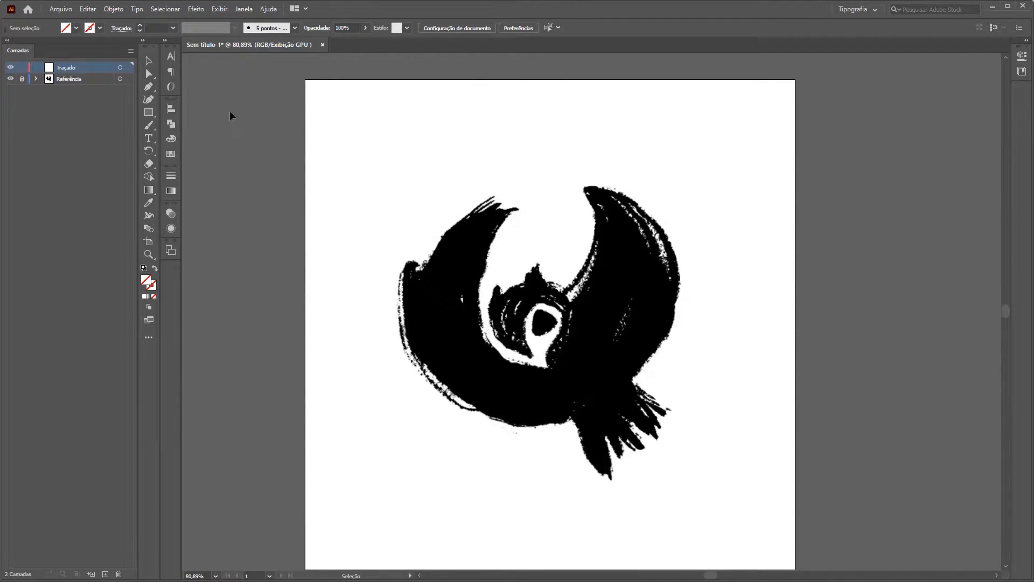
- Set up the Pen tool with no fill and a blue 1 pt stroke for tracing
{"action": "left_click", "coordinate": [148, 87]}
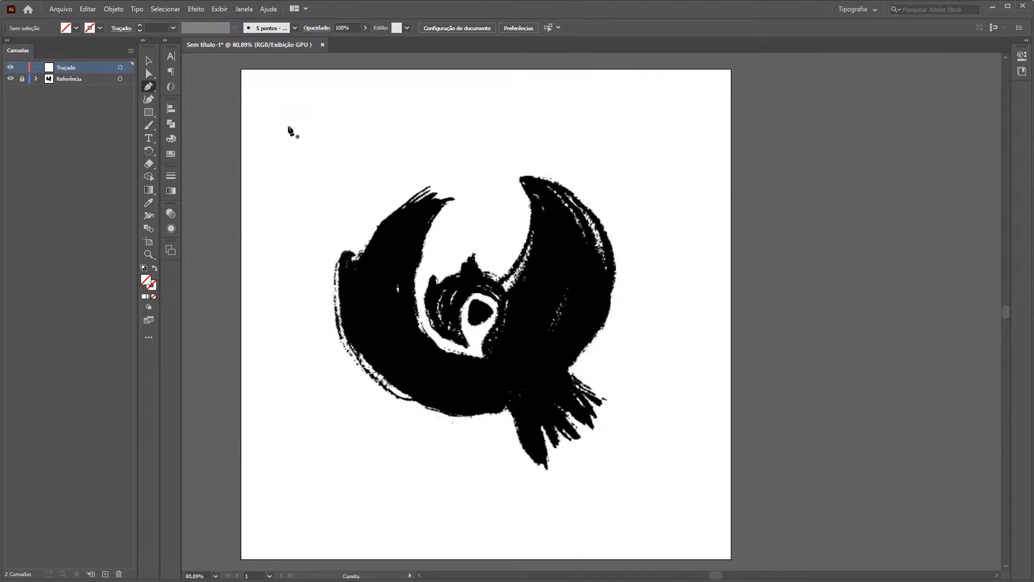
{"action": "left_click", "coordinate": [139, 26]}
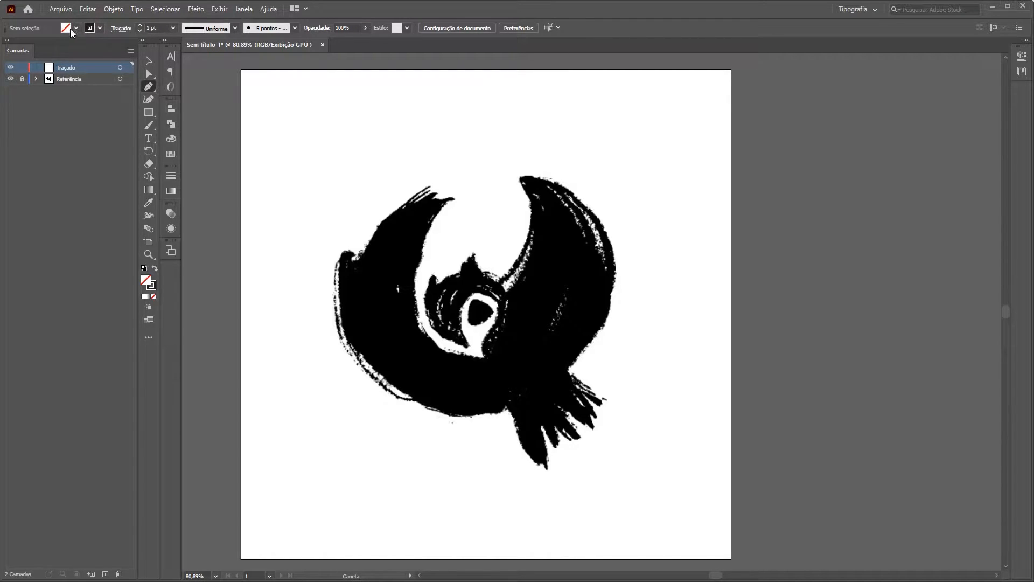
{"action": "left_click", "coordinate": [101, 29]}
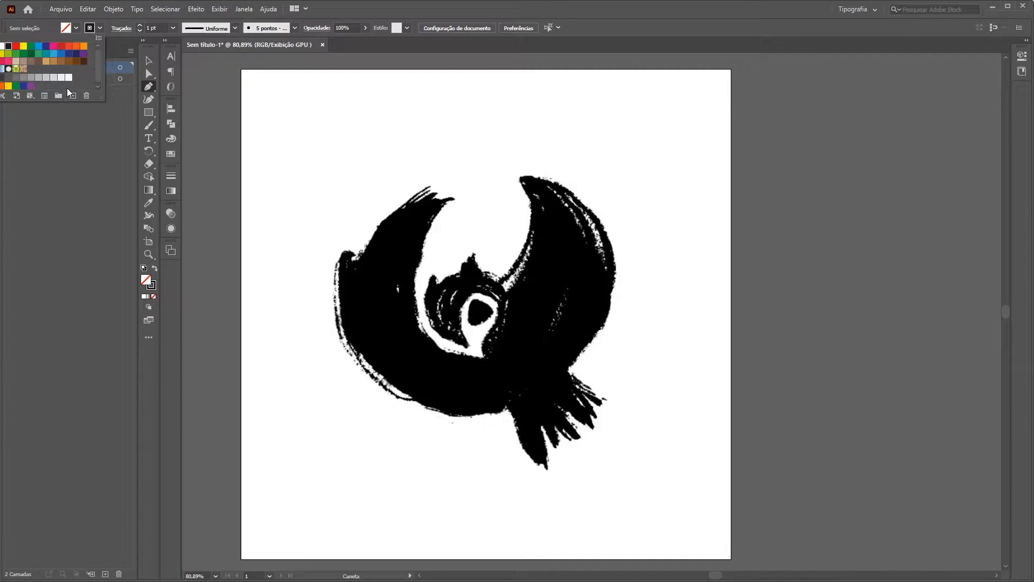
{"action": "scroll", "coordinate": [405, 319], "scroll_direction": "up", "scroll_amount": 1}
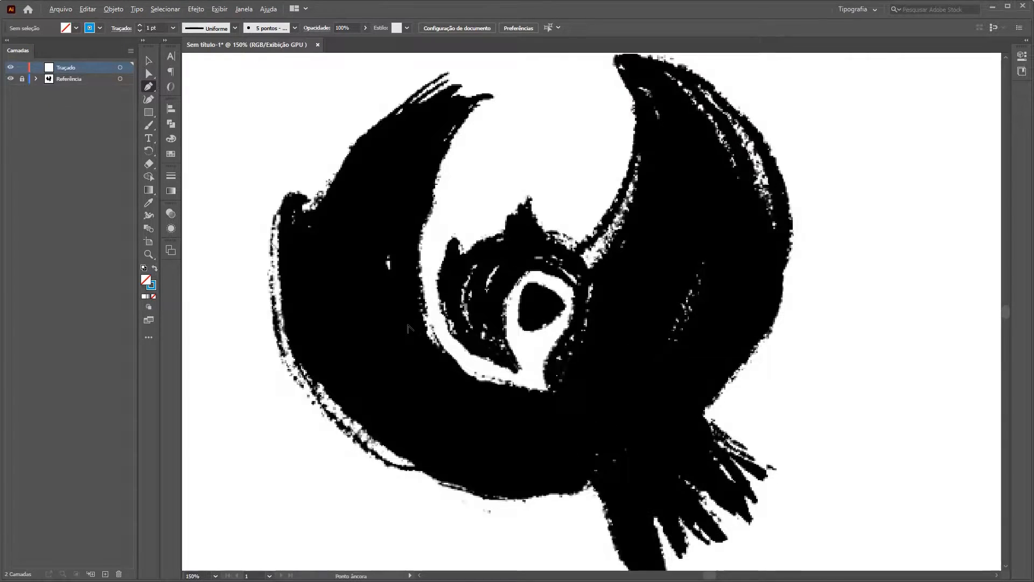
{"action": "scroll", "coordinate": [407, 322], "scroll_direction": "down", "scroll_amount": 1}
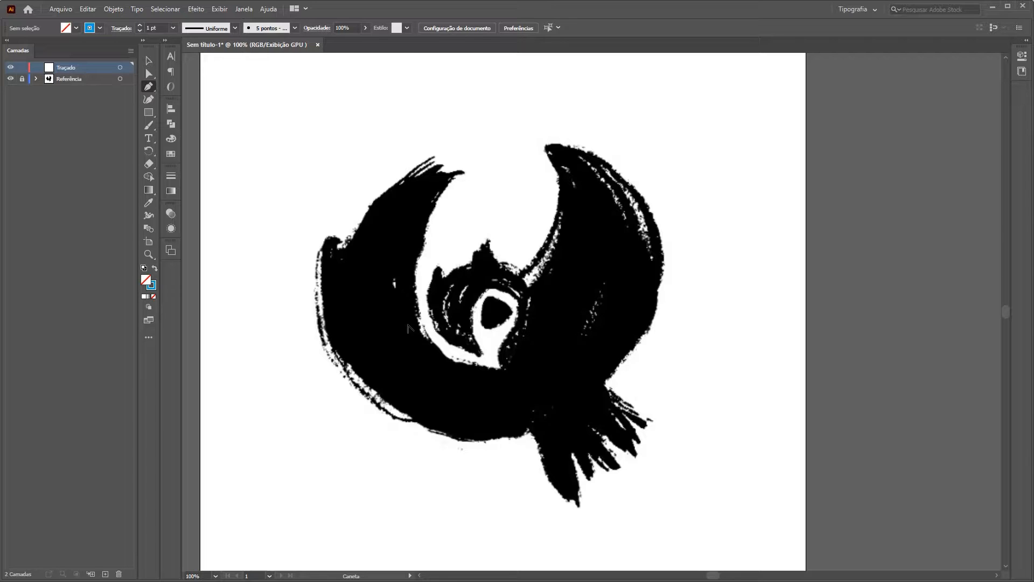
- Draw a practice path of straight Pen segments in the empty area above the bird
{"action": "left_click", "coordinate": [264, 137]}
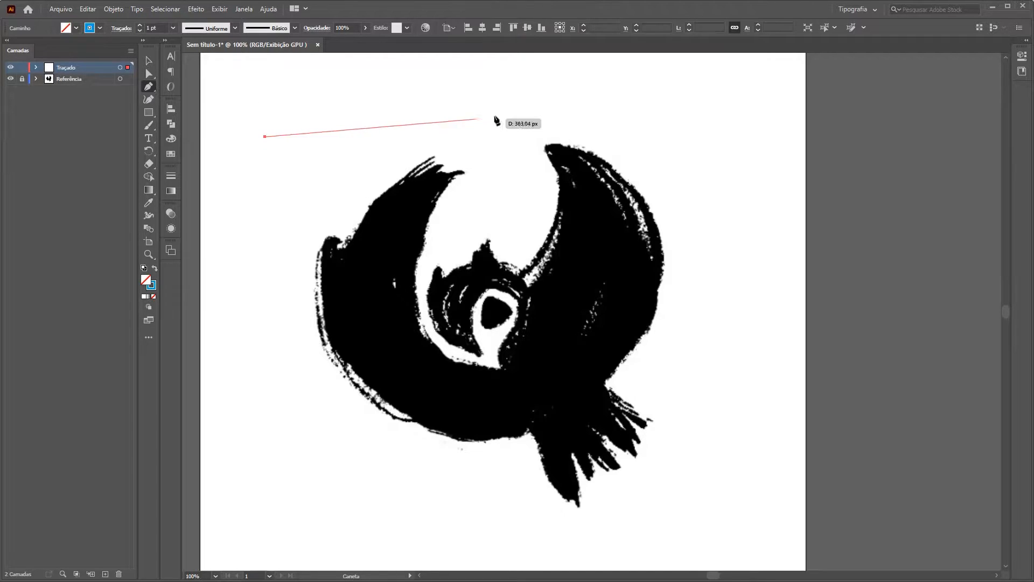
{"action": "left_click", "coordinate": [532, 100]}
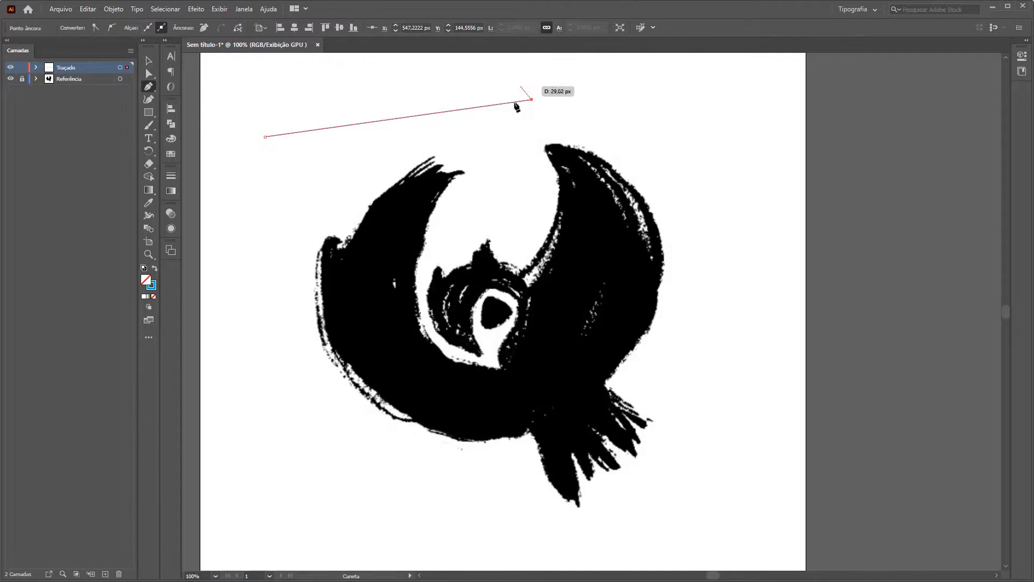
{"action": "left_click", "coordinate": [618, 112]}
{"action": "left_click", "coordinate": [506, 135]}
{"action": "left_click", "coordinate": [321, 169]}
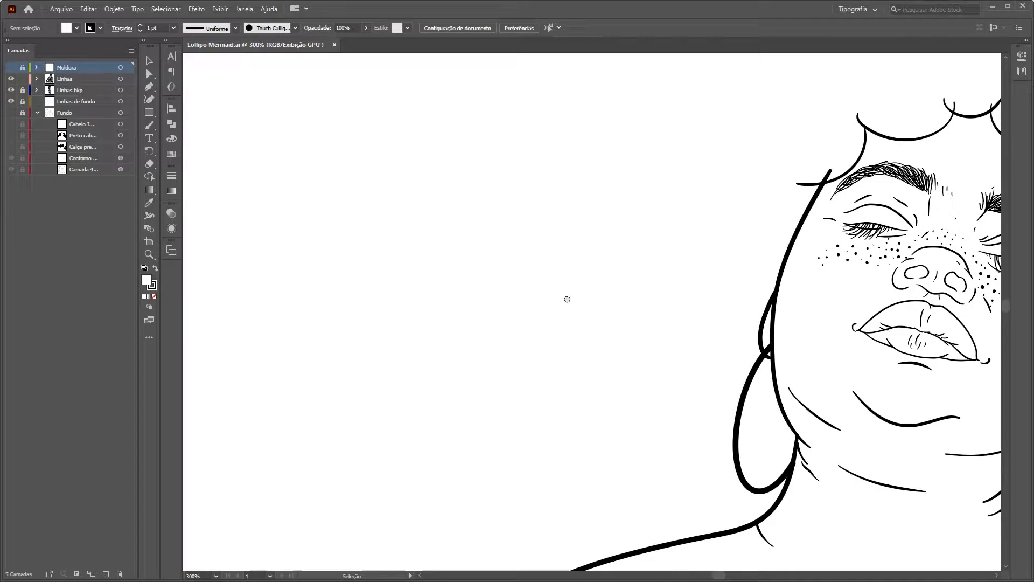
- In Lollipo Mermaid.ai, add a new layer and draw a horizontal Pen line about 79 pt long in the blank area beside the face
{"action": "key", "text": "shift+grave"}
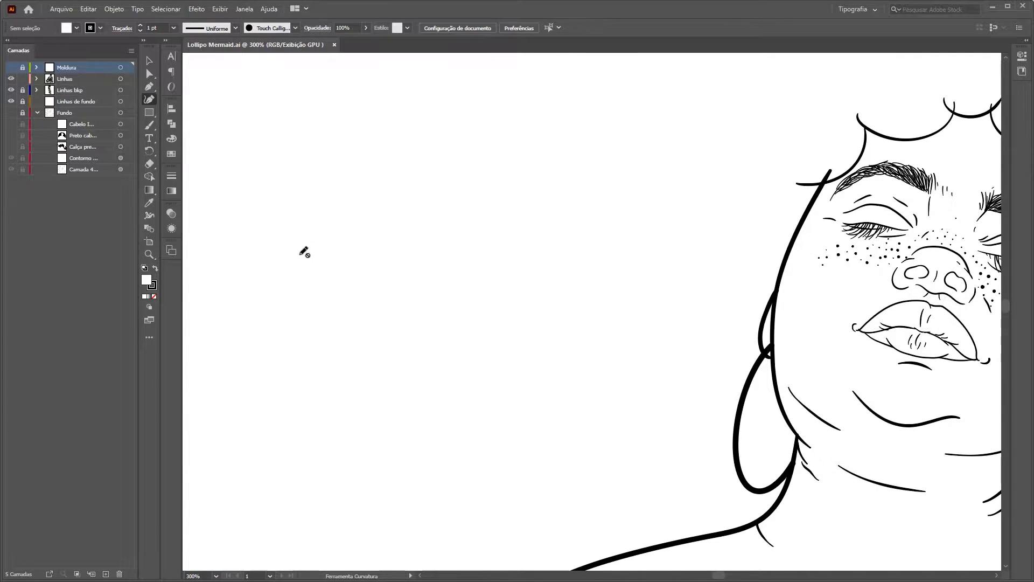
{"action": "key", "text": "ctrl+l"}
{"action": "left_click", "coordinate": [341, 364]}
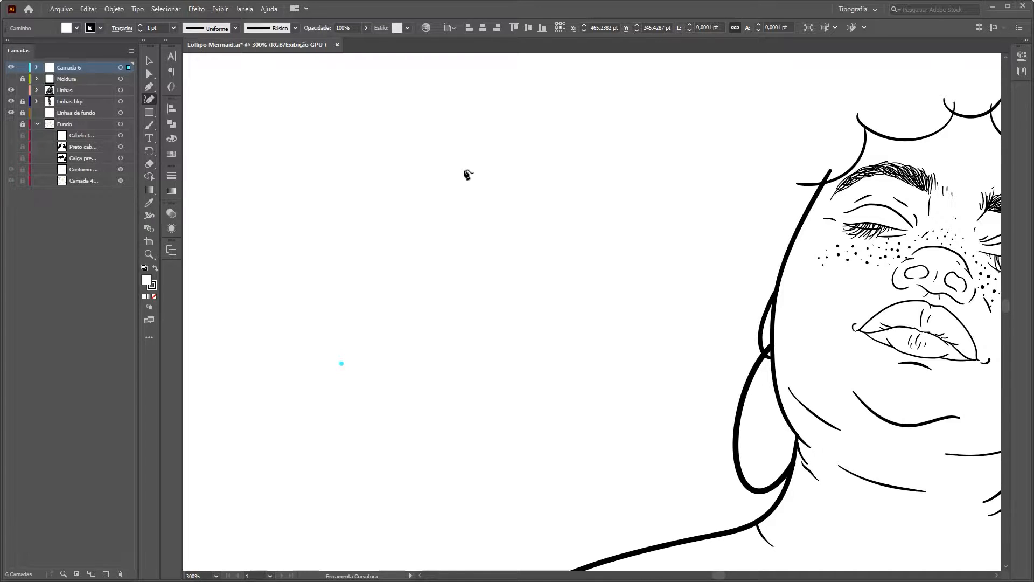
{"action": "key", "text": "p"}
{"action": "left_click", "coordinate": [292, 323]}
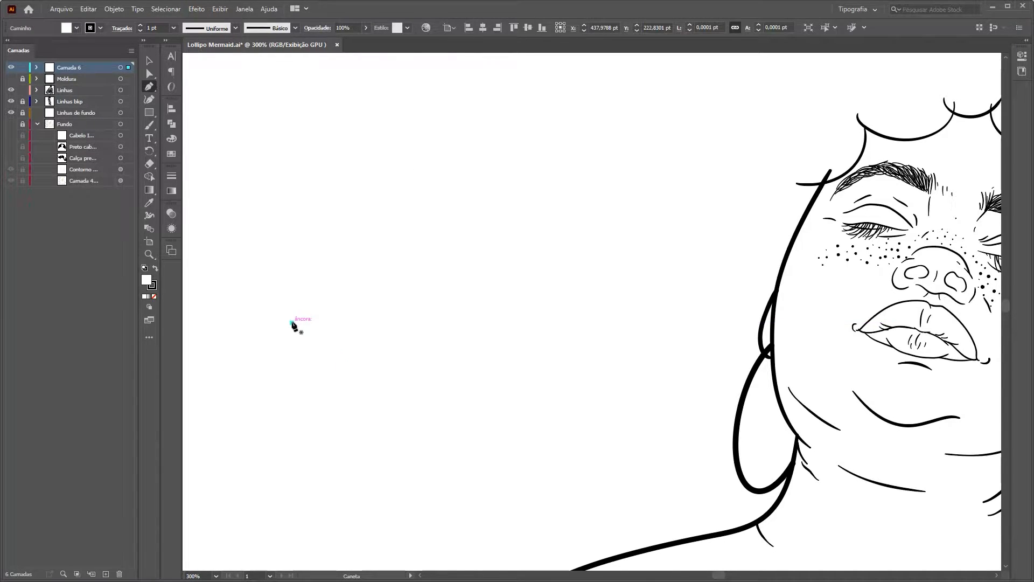
{"action": "left_click", "coordinate": [399, 213]}
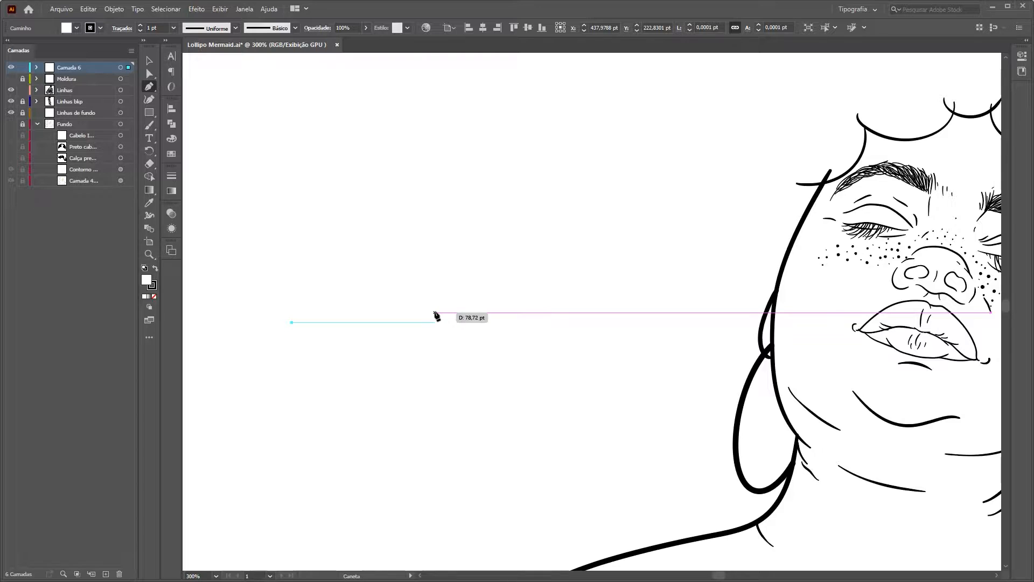
{"action": "left_click", "coordinate": [434, 312], "text": "shift"}
{"action": "key", "text": "Escape"}
- Draw a closed rectangle about 157 pt wide around the short line, using straight Pen segments
{"action": "left_click", "coordinate": [275, 196]}
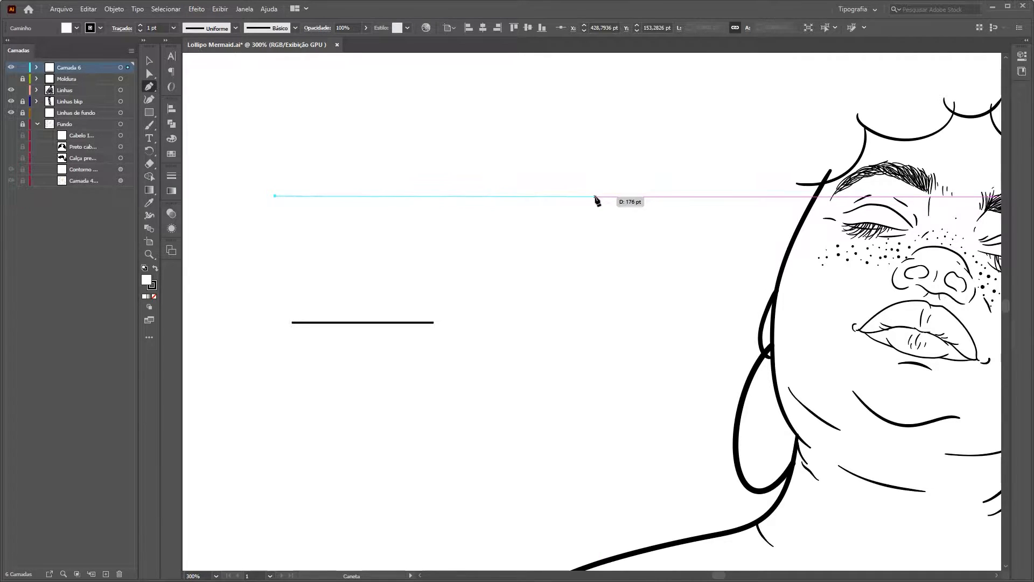
{"action": "left_click", "coordinate": [560, 196]}
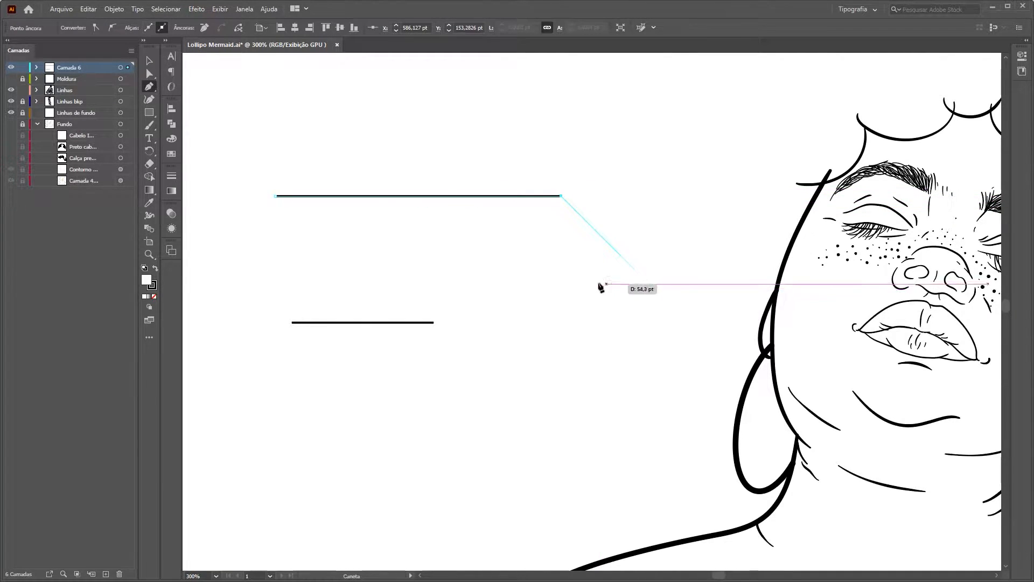
{"action": "left_click", "coordinate": [562, 443]}
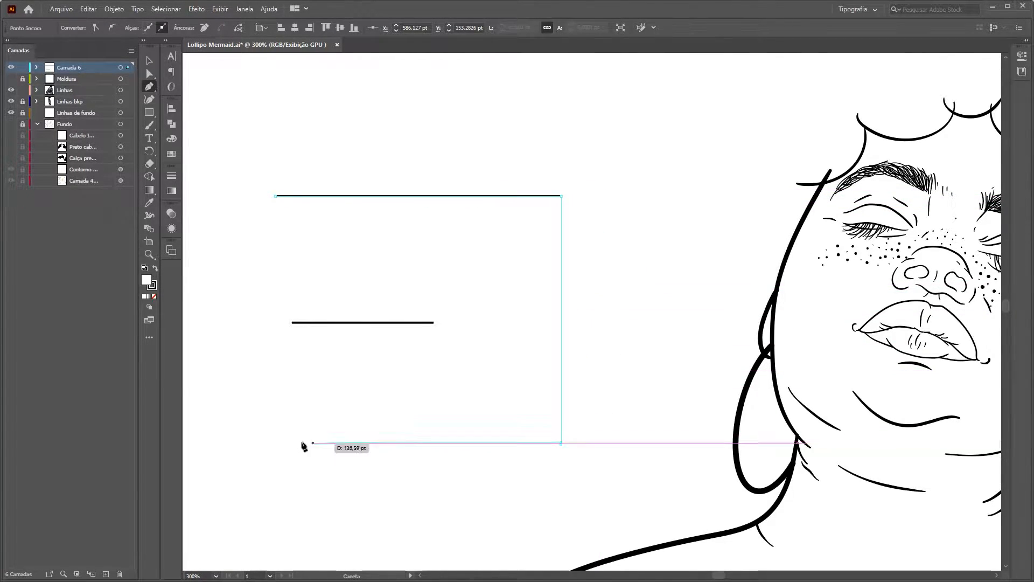
{"action": "left_click", "coordinate": [275, 443]}
{"action": "left_click", "coordinate": [275, 196]}
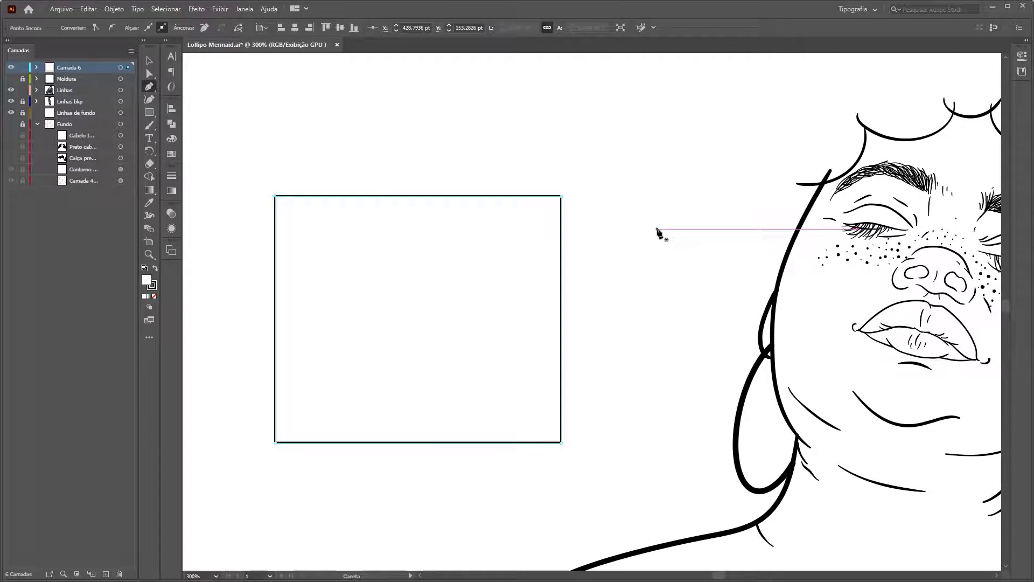
- Continue the practice path beside the bird sketch with a straight segment, smooth curves and a corner point
{"action": "left_click", "coordinate": [283, 320]}
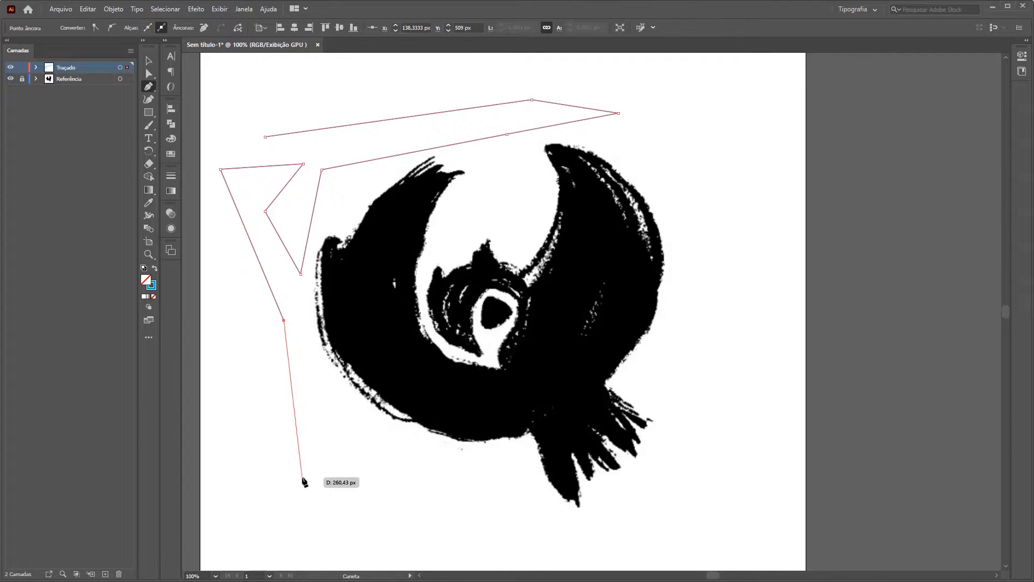
{"action": "left_click_drag", "start_coordinate": [304, 472], "coordinate": [476, 541]}
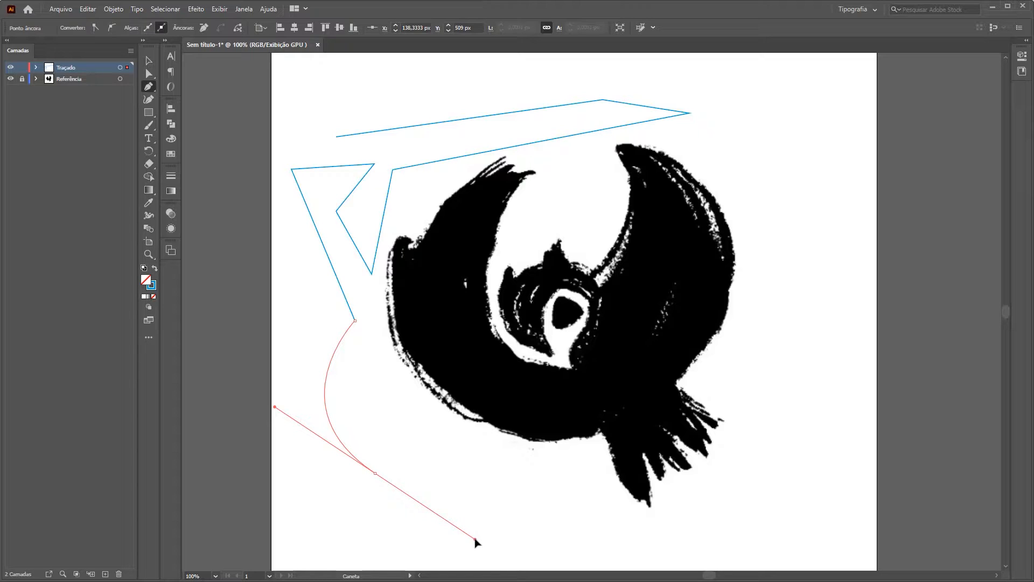
{"action": "left_click_drag", "start_coordinate": [475, 538], "coordinate": [475, 539]}
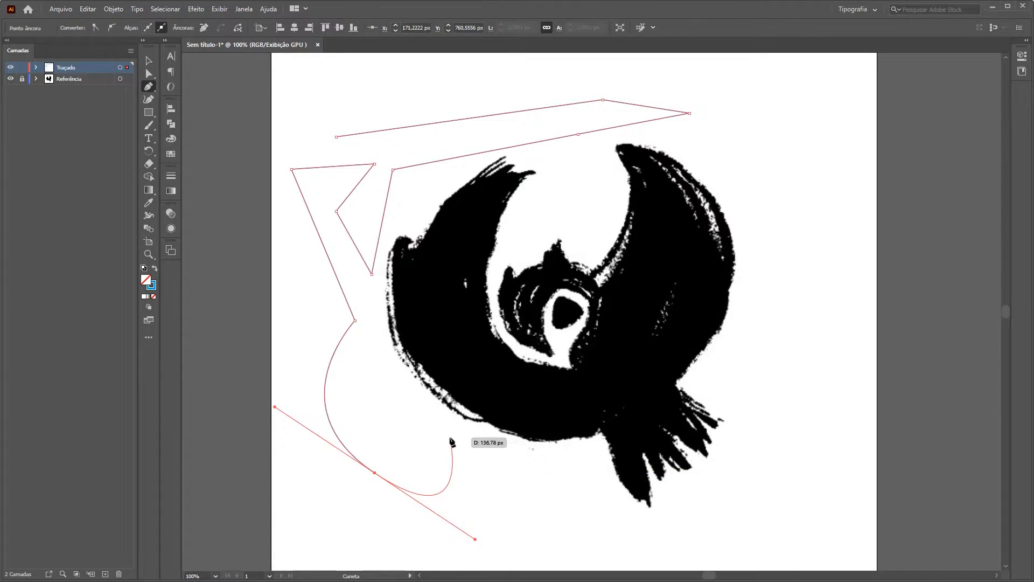
{"action": "left_click_drag", "start_coordinate": [450, 436], "coordinate": [372, 412]}
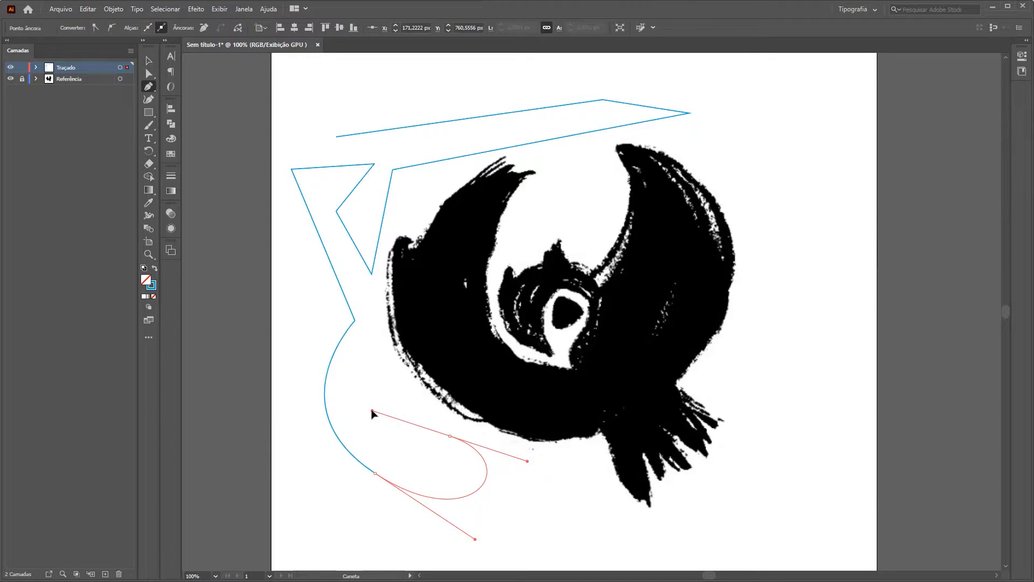
{"action": "left_click", "coordinate": [385, 368]}
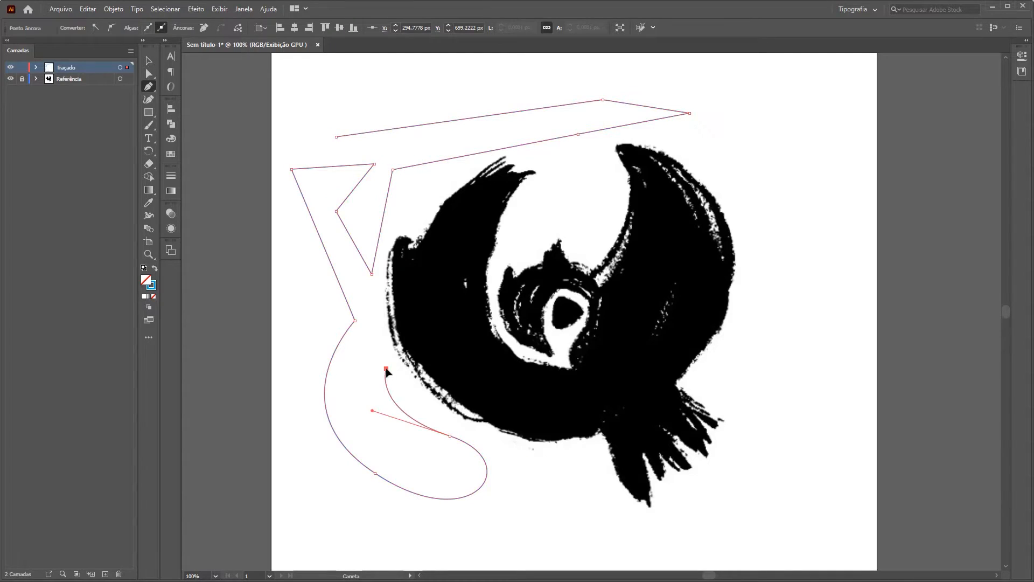
{"action": "left_click", "coordinate": [355, 370]}
{"action": "left_click", "coordinate": [358, 412]}
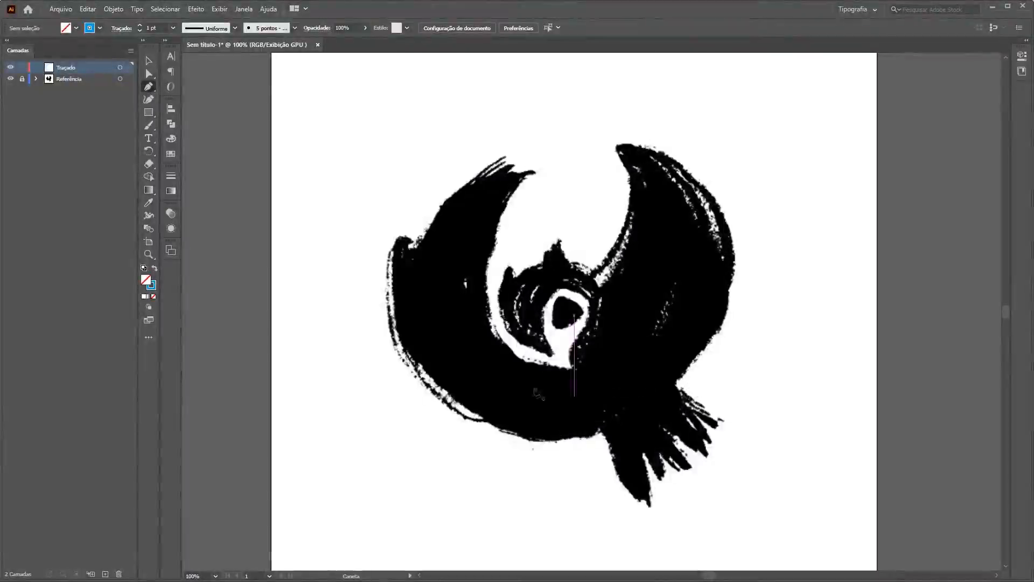
- Trace the left wing's inner edge from its tip to below the eye with two curved Pen segments, shortening the middle anchor's lower handle
{"action": "key", "text": "space"}
{"action": "left_click_drag", "start_coordinate": [748, 361], "coordinate": [673, 361]}
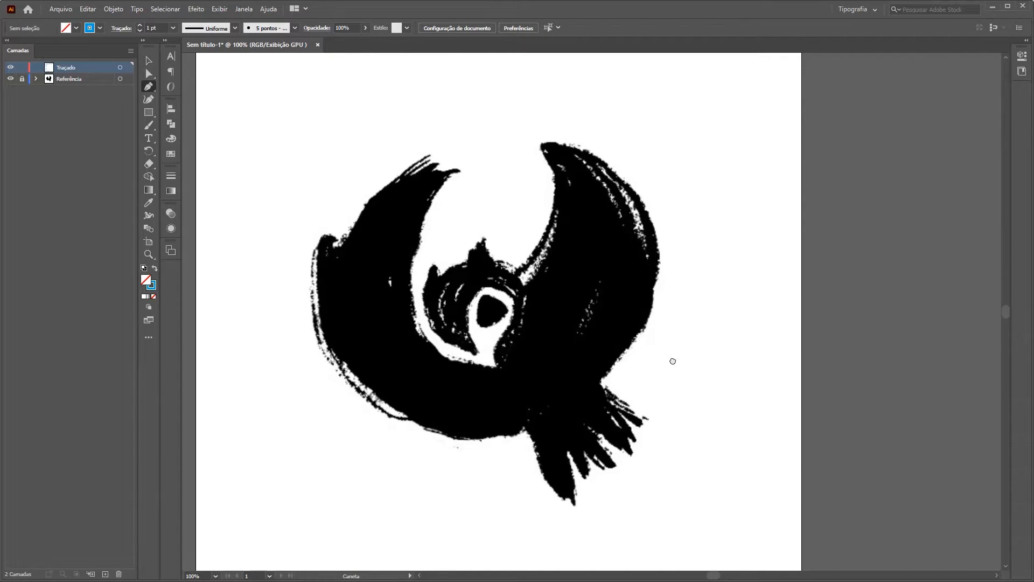
{"action": "left_click", "coordinate": [460, 168]}
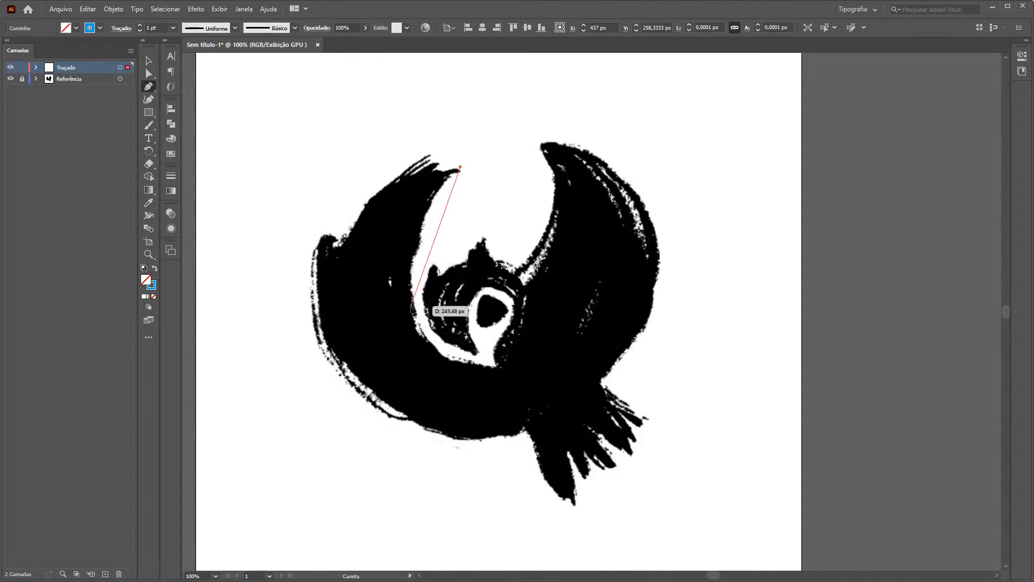
{"action": "left_click_drag", "start_coordinate": [496, 365], "coordinate": [663, 414]}
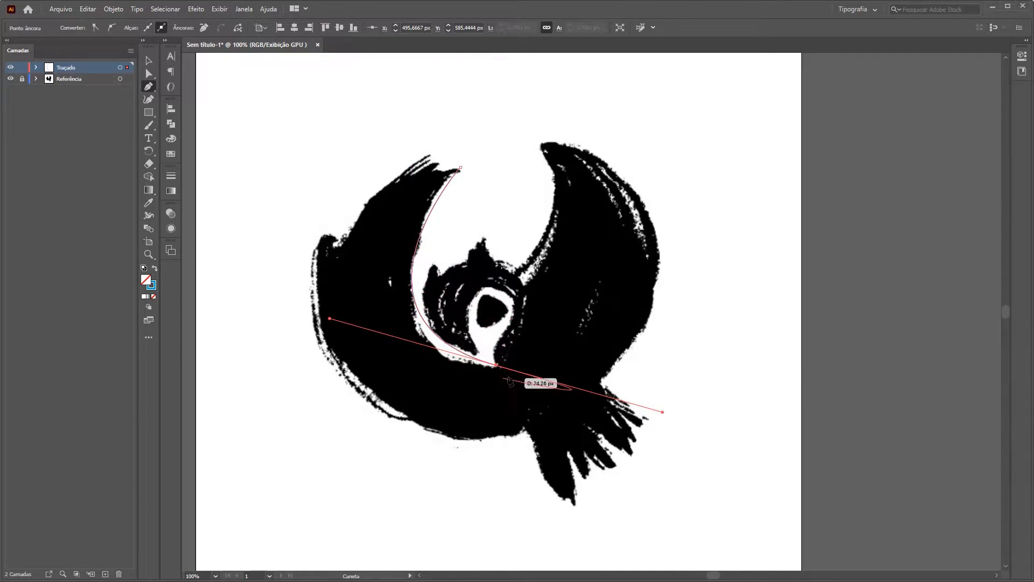
{"action": "key", "text": "ctrl+z"}
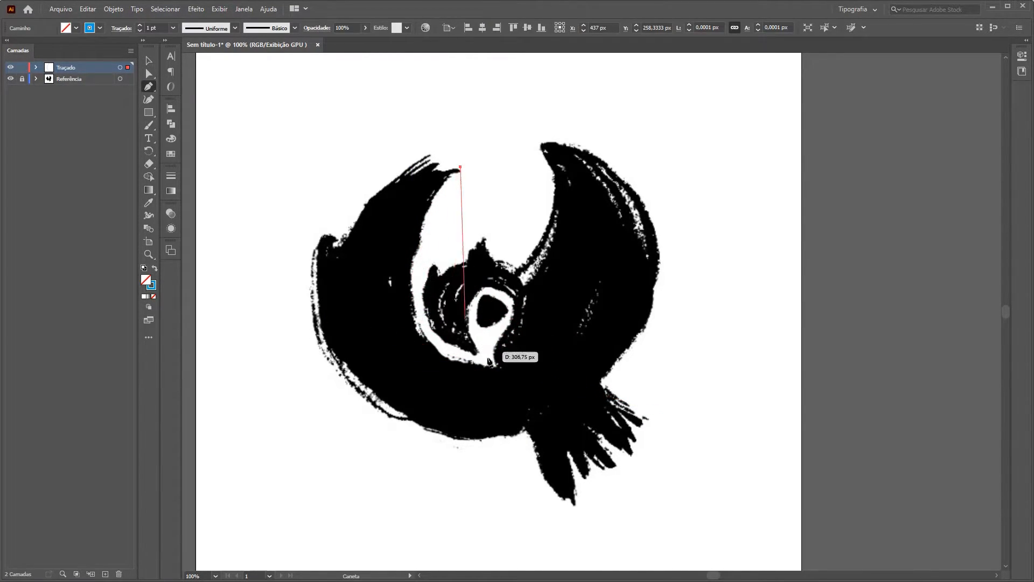
{"action": "left_click_drag", "start_coordinate": [413, 309], "coordinate": [432, 386]}
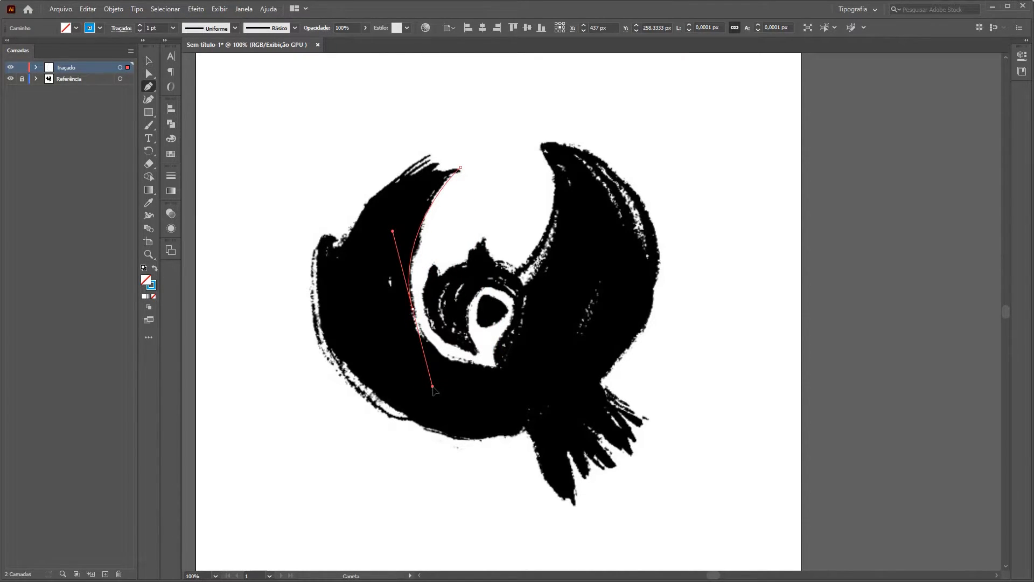
{"action": "left_click_drag", "start_coordinate": [498, 366], "coordinate": [555, 365]}
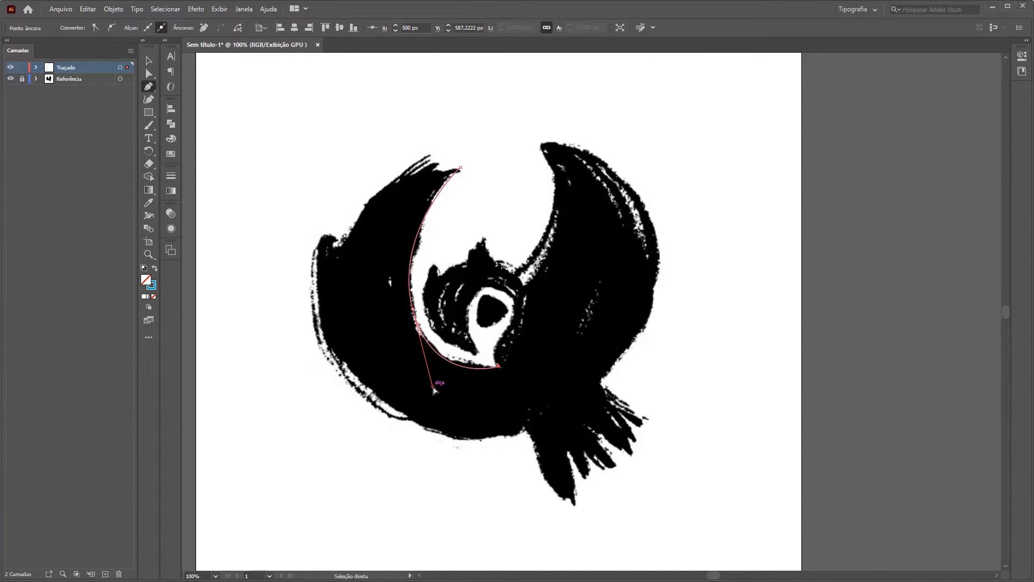
{"action": "left_click_drag", "start_coordinate": [433, 387], "coordinate": [428, 373]}
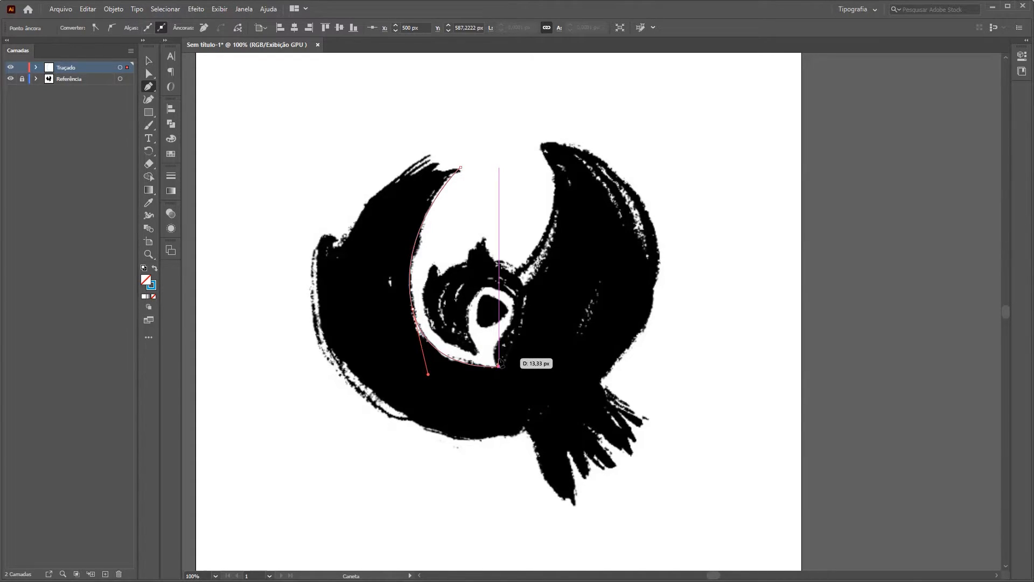
- Trace the outer edge of the white ring around the eye with curved Pen segments, shortening the lower handle on its far side
{"action": "scroll", "coordinate": [499, 359], "scroll_direction": "up", "scroll_amount": 2}
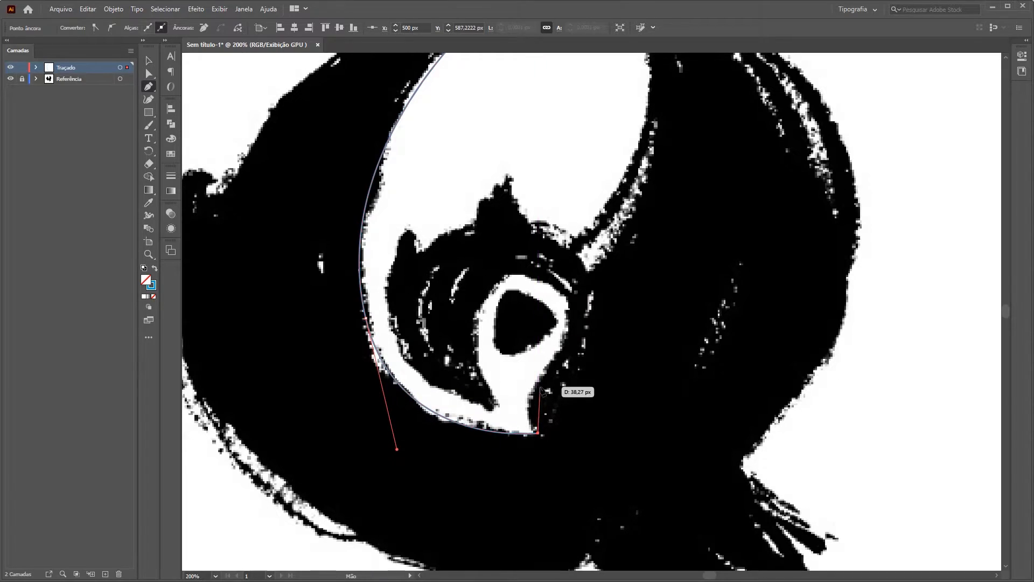
{"action": "scroll", "coordinate": [537, 396], "scroll_direction": "up", "scroll_amount": 2}
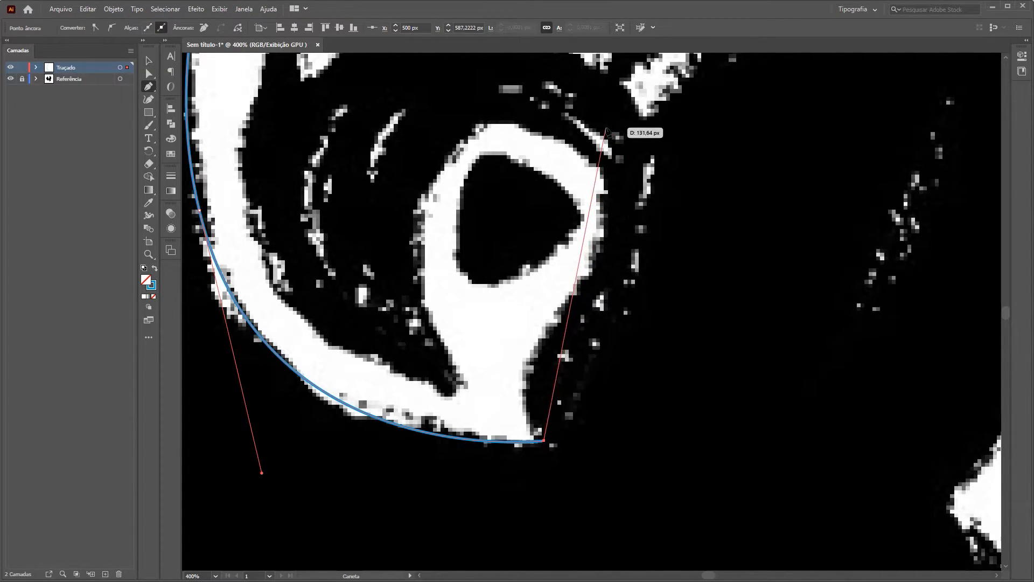
{"action": "left_click_drag", "start_coordinate": [528, 380], "coordinate": [543, 321]}
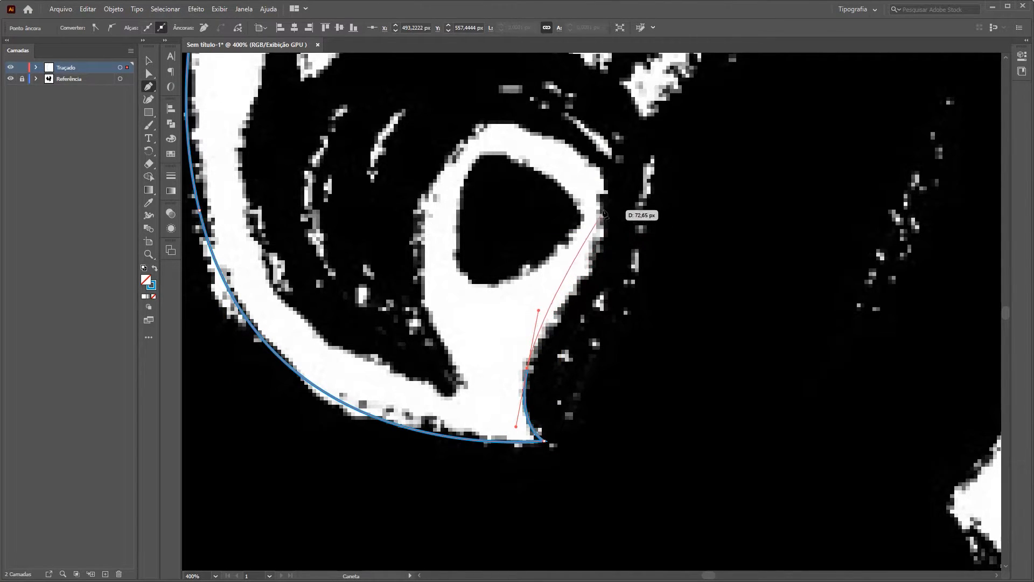
{"action": "left_click_drag", "start_coordinate": [604, 216], "coordinate": [609, 126]}
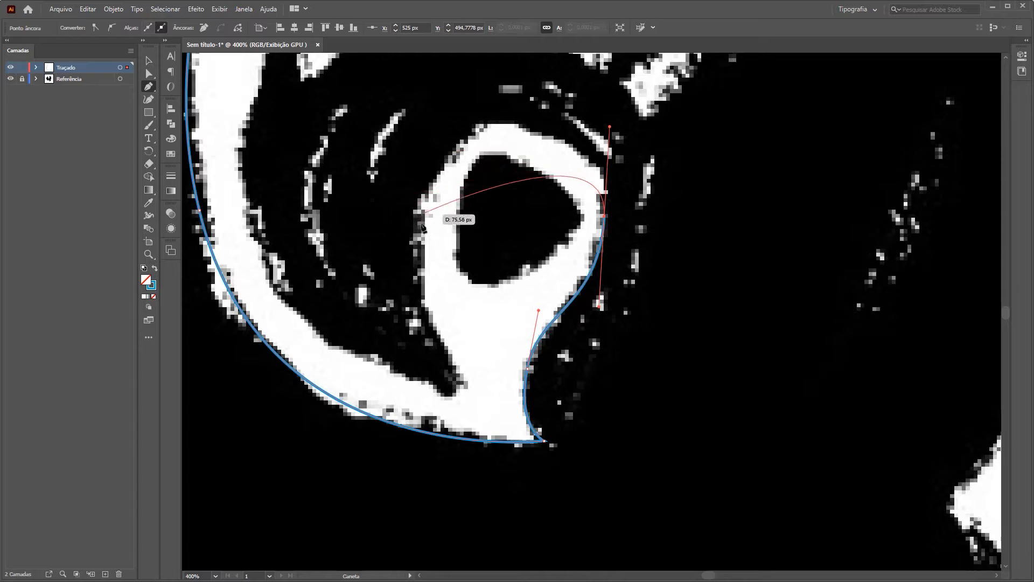
{"action": "left_click_drag", "start_coordinate": [422, 209], "coordinate": [405, 348]}
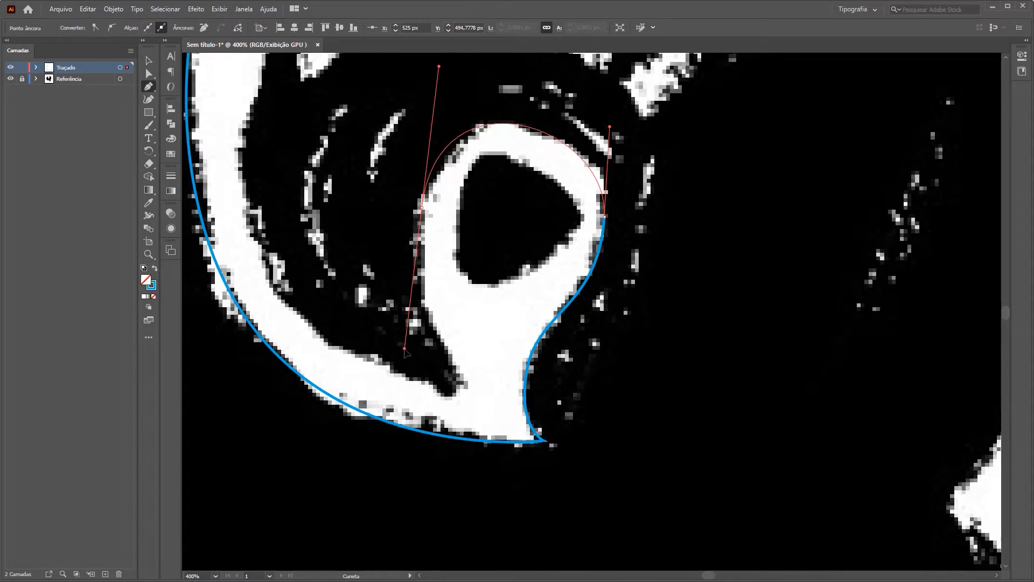
{"action": "left_click", "coordinate": [462, 394]}
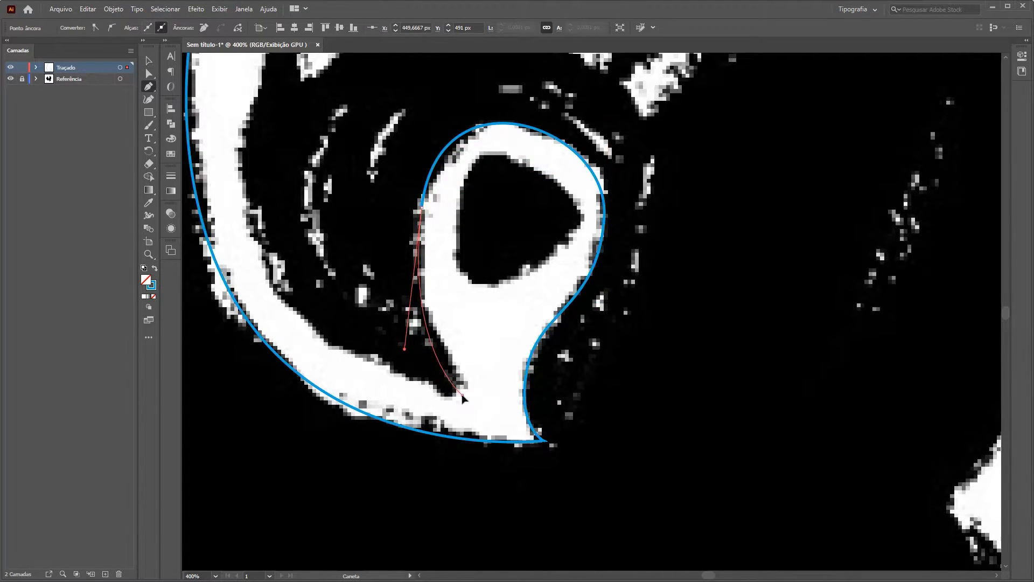
{"action": "key", "text": "ctrl"}
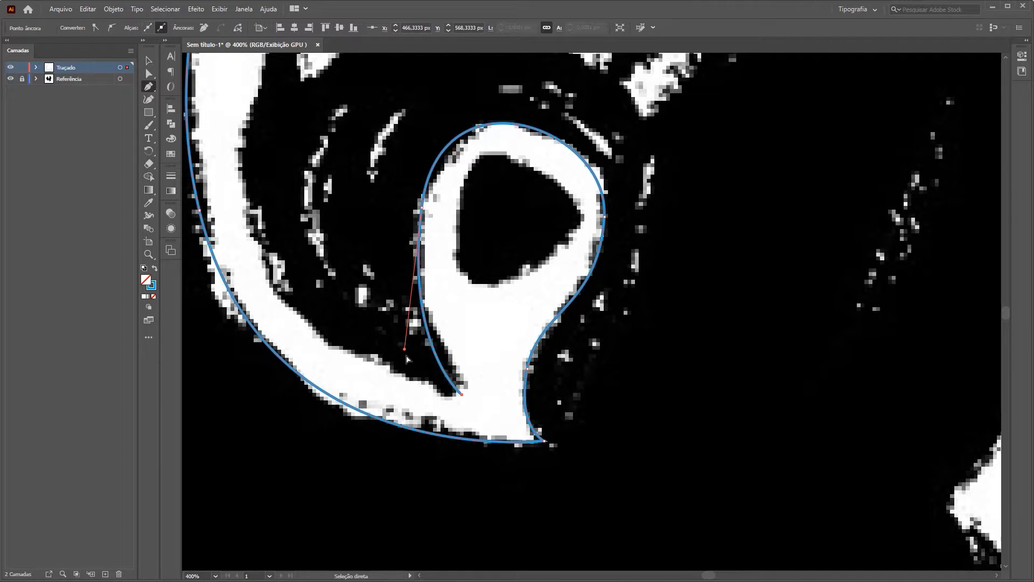
{"action": "left_click_drag", "start_coordinate": [405, 349], "coordinate": [408, 321]}
- Trace the back of the head from the eye ring's base up to the small tuft's tip and down its other side
{"action": "left_click_drag", "start_coordinate": [514, 289], "coordinate": [627, 418]}
{"action": "left_click_drag", "start_coordinate": [379, 392], "coordinate": [329, 296]}
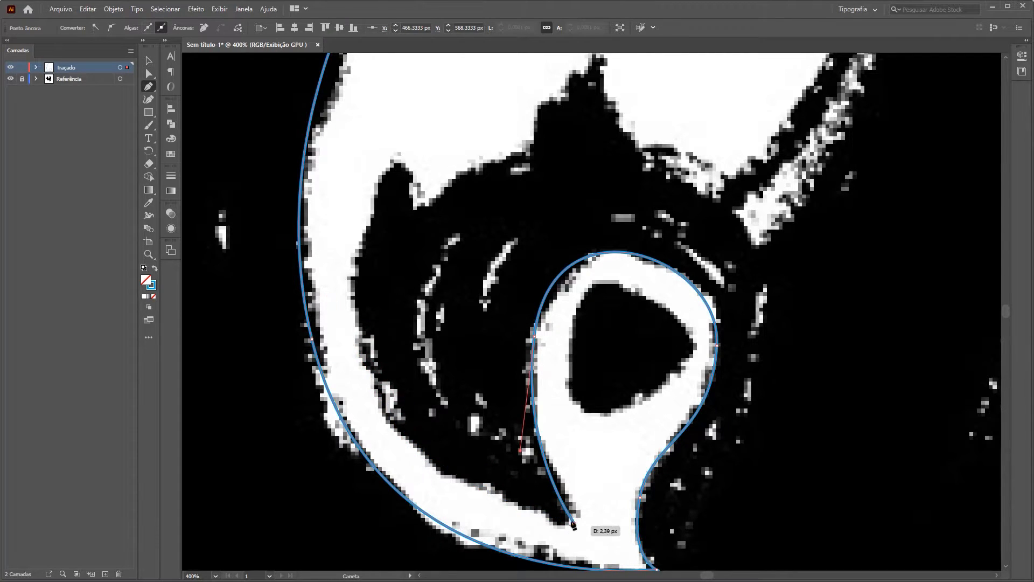
{"action": "left_click_drag", "start_coordinate": [572, 520], "coordinate": [495, 102]}
{"action": "scroll", "coordinate": [375, 178], "scroll_direction": "down", "scroll_amount": 3}
{"action": "scroll", "coordinate": [376, 184], "scroll_direction": "up", "scroll_amount": 2}
{"action": "scroll", "coordinate": [382, 191], "scroll_direction": "down", "scroll_amount": 1}
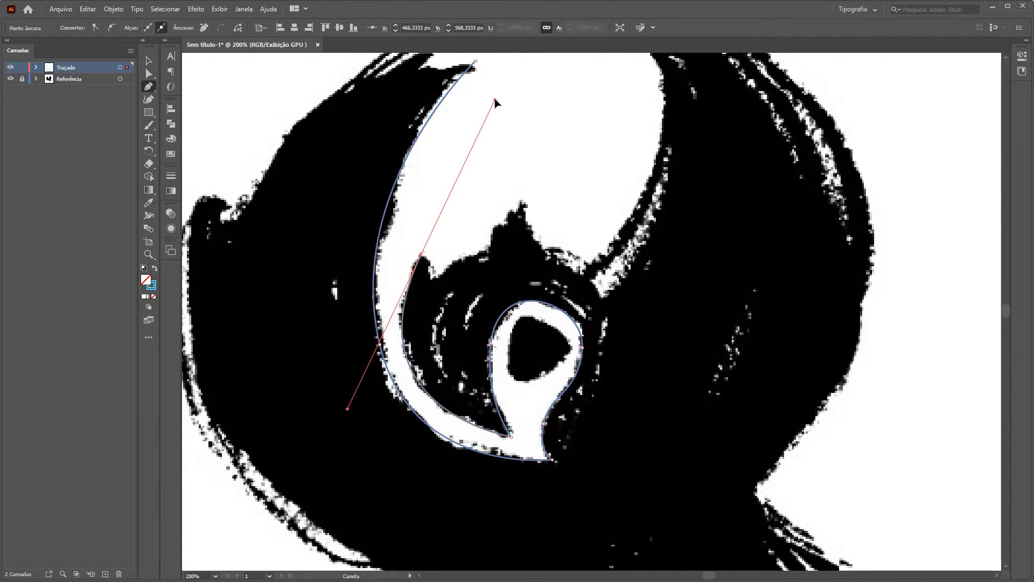
{"action": "left_click_drag", "start_coordinate": [432, 283], "coordinate": [488, 81]}
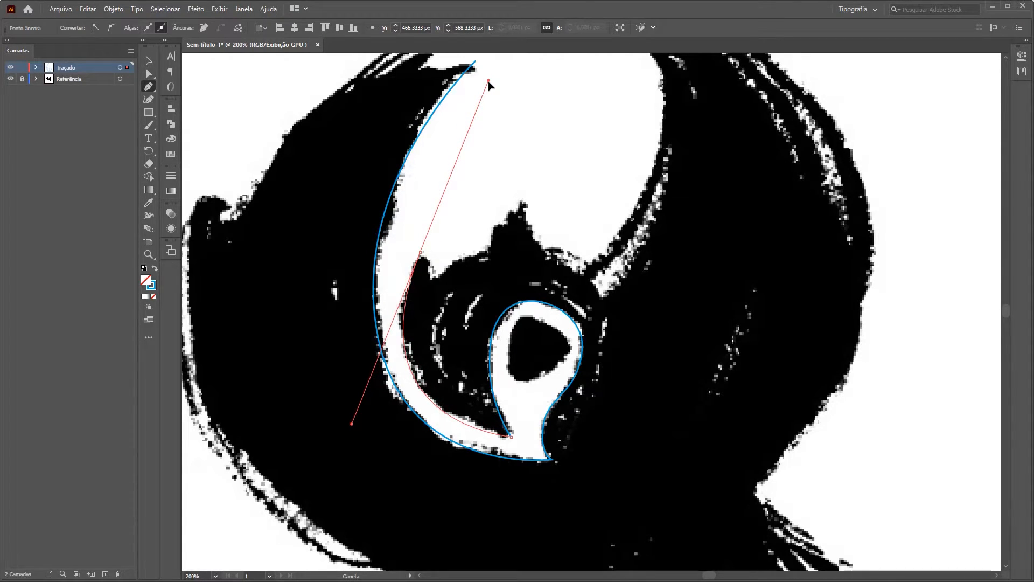
{"action": "left_click_drag", "start_coordinate": [488, 104], "coordinate": [487, 175]}
{"action": "left_click_drag", "start_coordinate": [430, 261], "coordinate": [441, 283]}
{"action": "left_click", "coordinate": [434, 277]}
- Trace the top of the head and both sides of the pointed crest to the base of the right wing
{"action": "scroll", "coordinate": [429, 296], "scroll_direction": "up", "scroll_amount": 1}
{"action": "left_click_drag", "start_coordinate": [574, 521], "coordinate": [570, 501]}
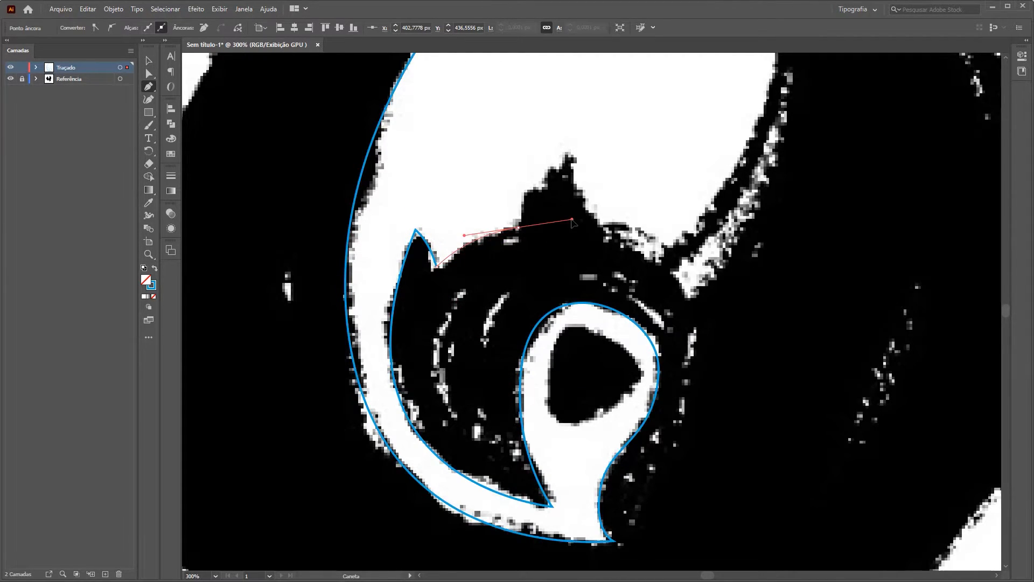
{"action": "left_click_drag", "start_coordinate": [531, 199], "coordinate": [531, 198]}
{"action": "left_click_drag", "start_coordinate": [568, 155], "coordinate": [583, 149]}
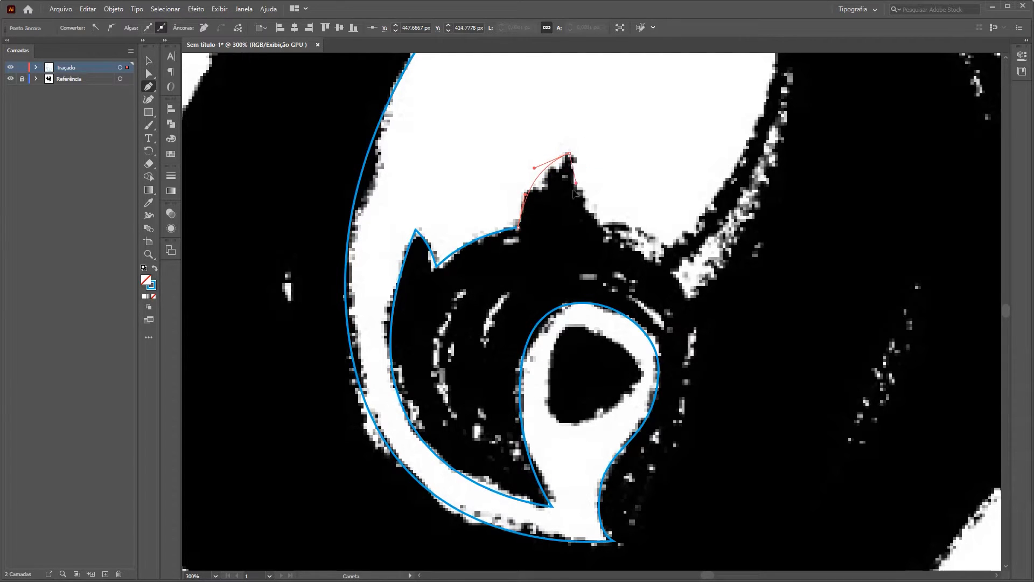
{"action": "left_click_drag", "start_coordinate": [658, 261], "coordinate": [716, 198]}
- Trace the right wing's inner edge to its tip and the upper outer edge, adjusting the tip anchor's outgoing handle to fit the sketch
{"action": "key", "text": "space"}
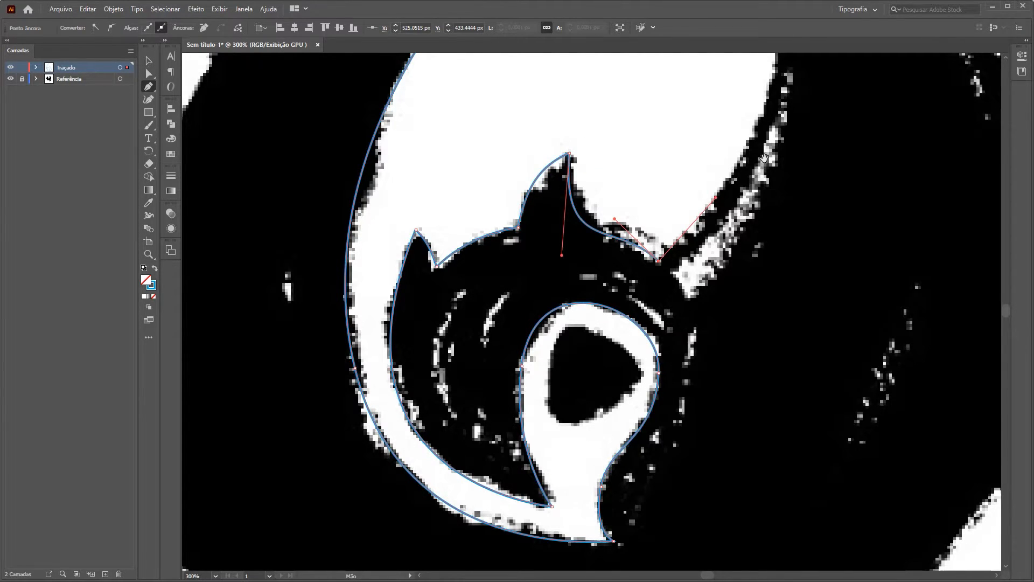
{"action": "left_click_drag", "start_coordinate": [764, 158], "coordinate": [685, 315]}
{"action": "left_click_drag", "start_coordinate": [697, 217], "coordinate": [674, 325]}
{"action": "left_click_drag", "start_coordinate": [639, 201], "coordinate": [774, 246]}
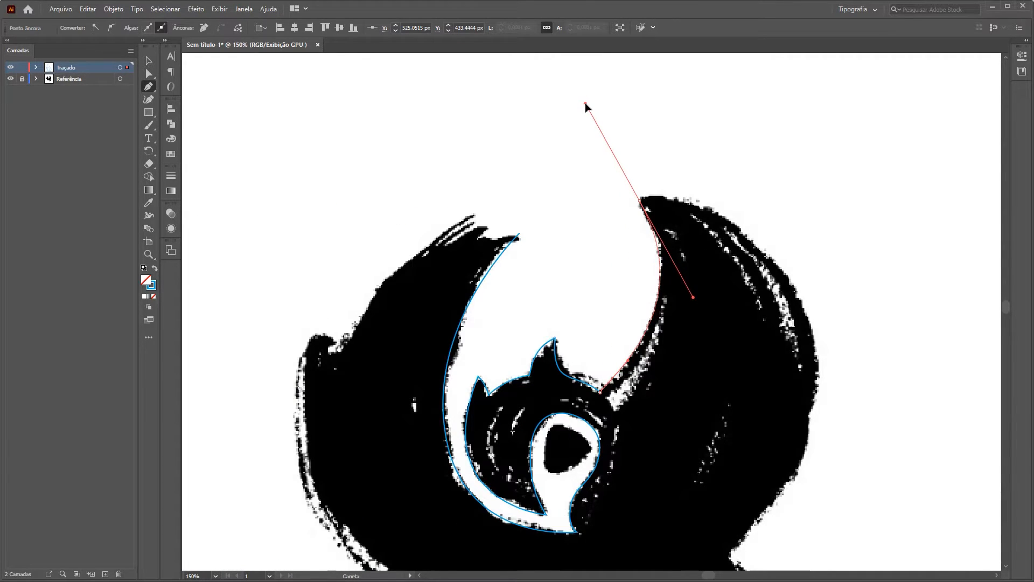
{"action": "key", "text": "space"}
{"action": "left_click_drag", "start_coordinate": [775, 246], "coordinate": [722, 151]}
{"action": "left_click_drag", "start_coordinate": [761, 258], "coordinate": [776, 340]}
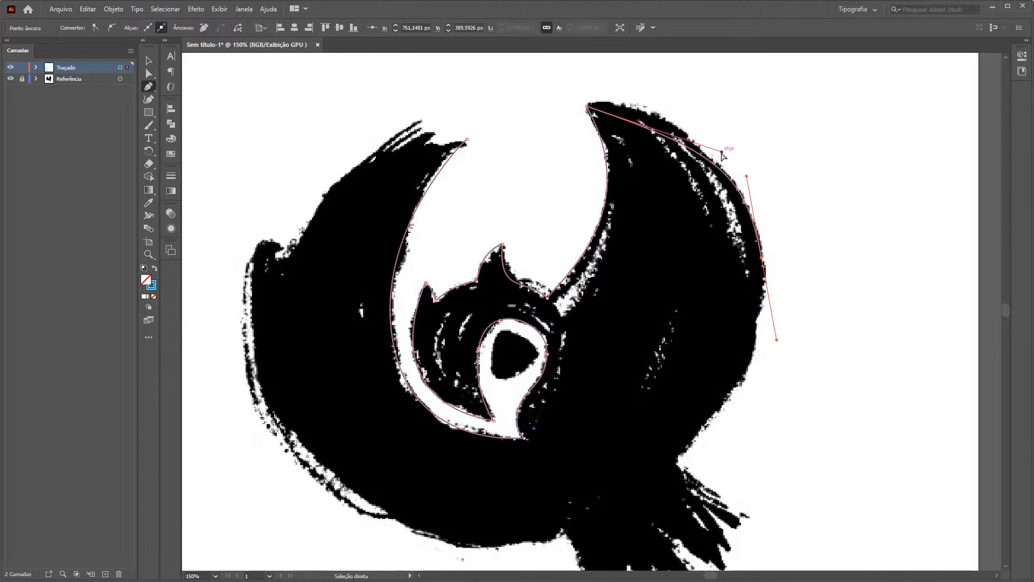
{"action": "left_click_drag", "start_coordinate": [721, 152], "coordinate": [699, 129]}
- Trace the right wing's lower outer edge to the tail and outline the uppermost tail feather and its notch
{"action": "key", "text": "space"}
{"action": "left_click_drag", "start_coordinate": [677, 461], "coordinate": [627, 451]}
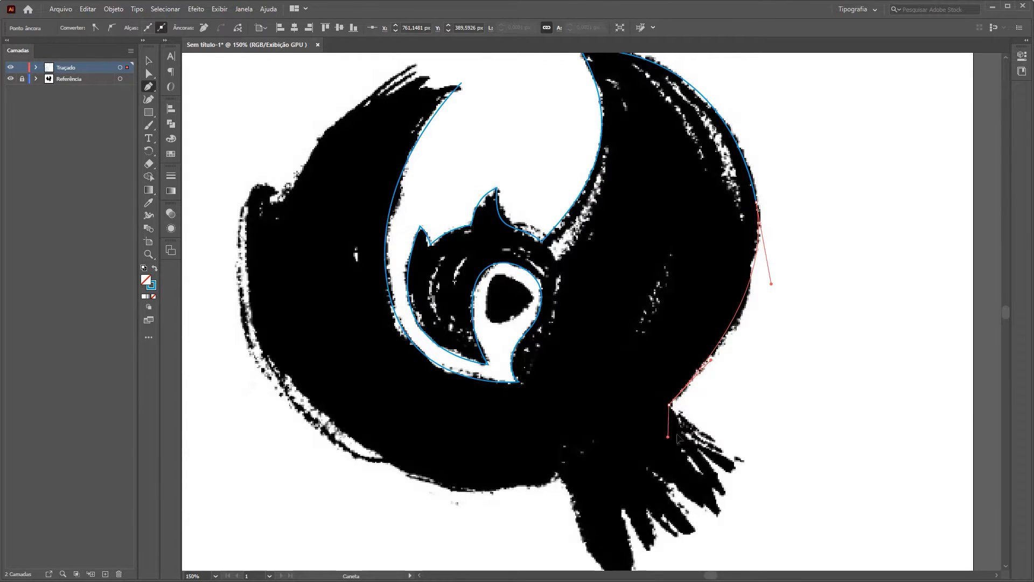
{"action": "left_click_drag", "start_coordinate": [677, 434], "coordinate": [698, 430]}
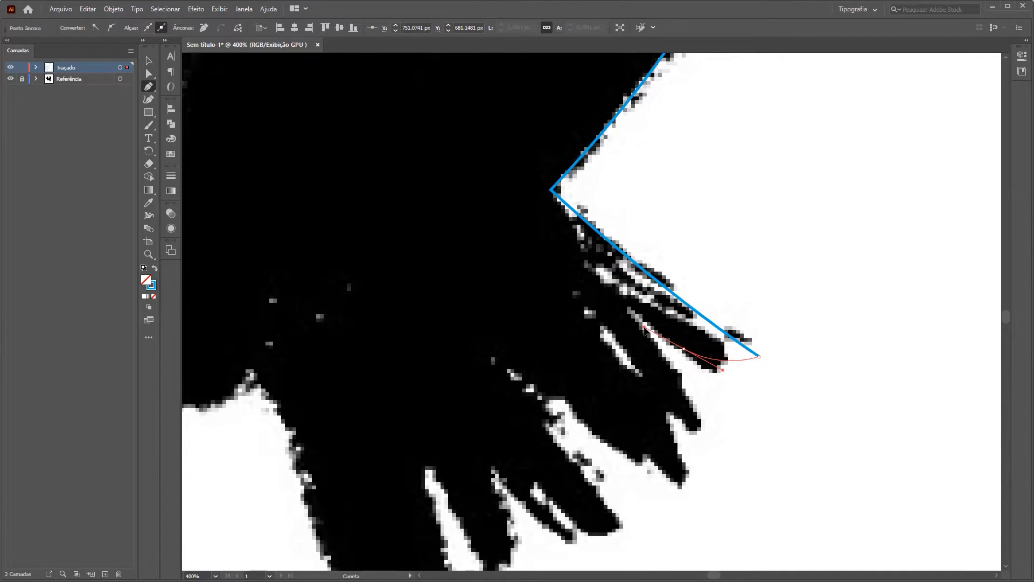
{"action": "left_click_drag", "start_coordinate": [644, 327], "coordinate": [625, 309]}
{"action": "left_click", "coordinate": [626, 311]}
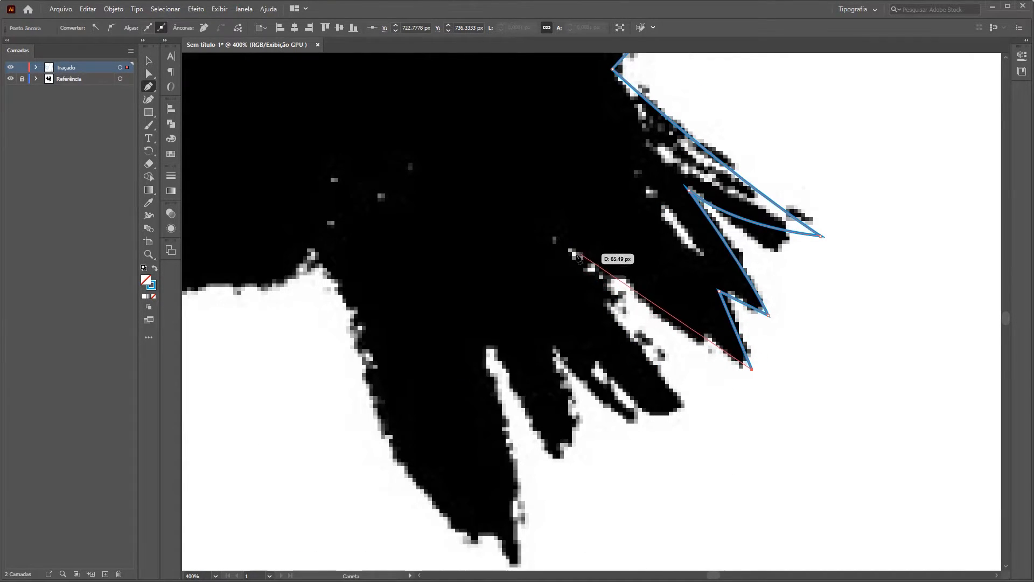
- Trace the deep notch between the middle tail feathers and around the rounded feather tip to the small slit
{"action": "left_click_drag", "start_coordinate": [575, 254], "coordinate": [503, 194]}
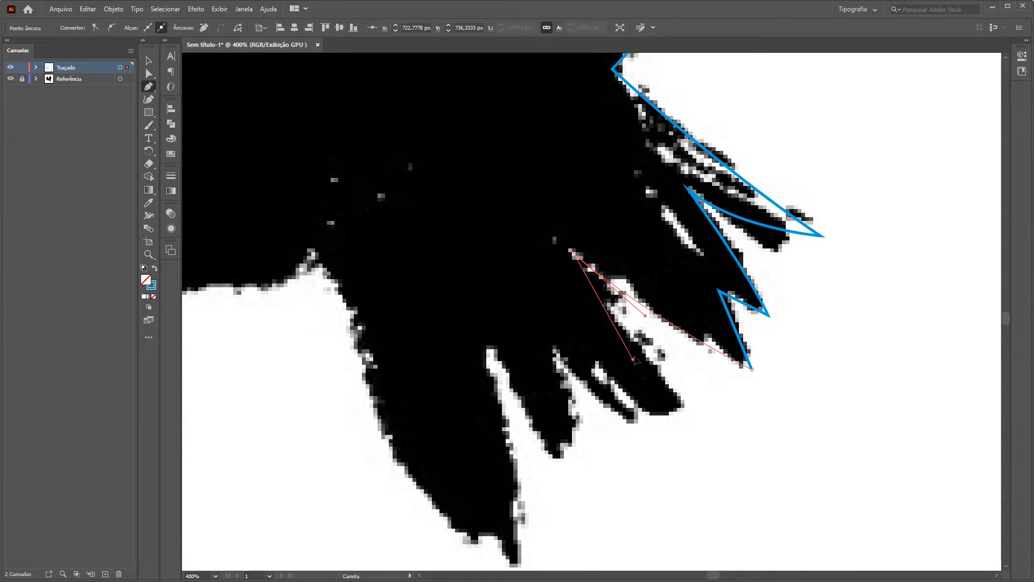
{"action": "left_click_drag", "start_coordinate": [635, 352], "coordinate": [635, 351]}
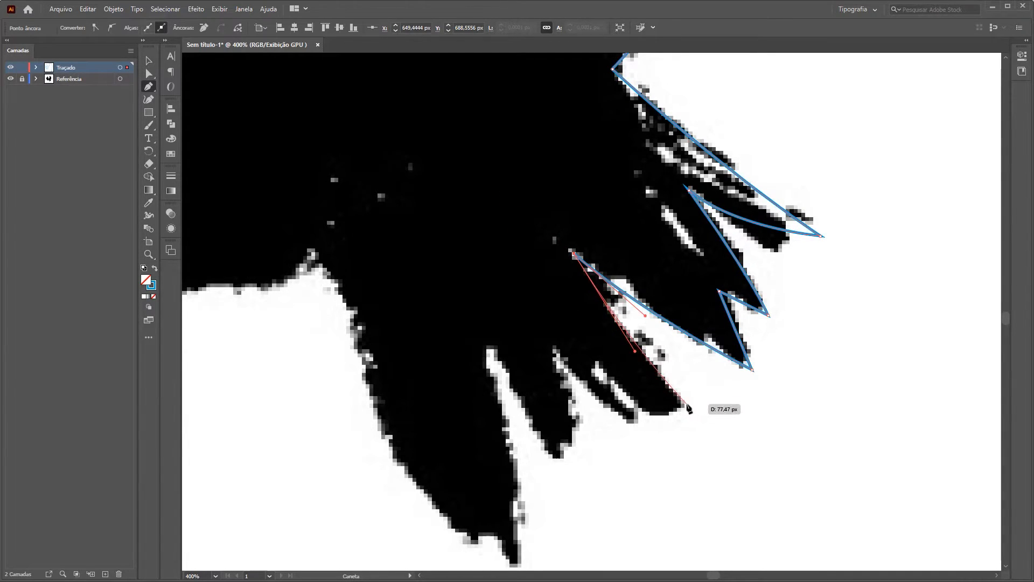
{"action": "left_click", "coordinate": [688, 406]}
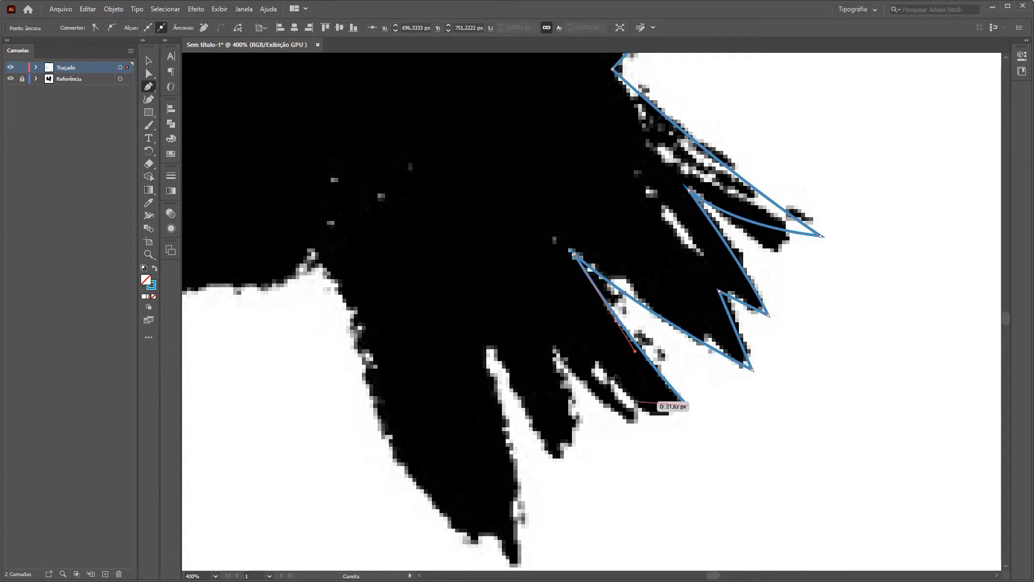
{"action": "left_click_drag", "start_coordinate": [597, 364], "coordinate": [536, 284]}
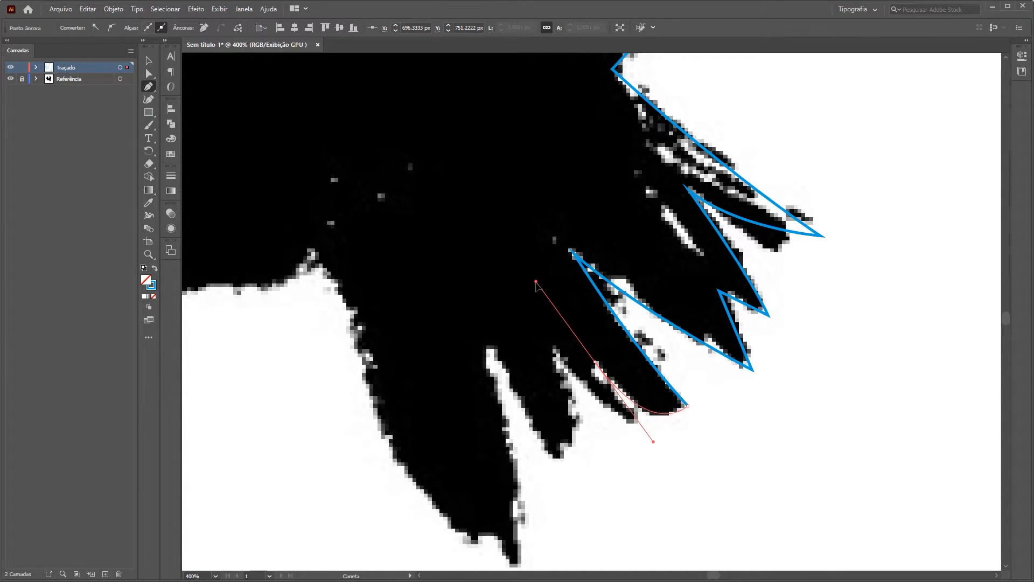
{"action": "left_click_drag", "start_coordinate": [606, 412], "coordinate": [630, 401]}
{"action": "key", "text": "ctrl+z"}
{"action": "left_click_drag", "start_coordinate": [595, 356], "coordinate": [637, 423]}
{"action": "key", "text": "ctrl+z"}
{"action": "key", "text": "ctrl+z"}
- Trace the remaining tail feathers and the long outer feather up to the corner where the tail meets the belly
{"action": "left_click_drag", "start_coordinate": [597, 364], "coordinate": [595, 459]}
{"action": "left_click", "coordinate": [554, 459]}
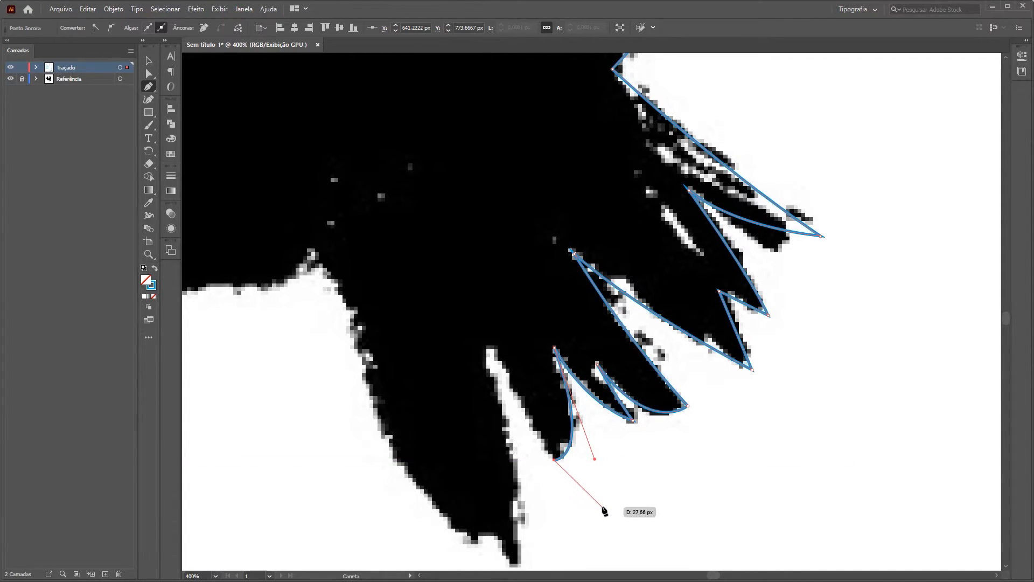
{"action": "left_click", "coordinate": [484, 337]}
{"action": "scroll", "coordinate": [538, 377], "scroll_direction": "down", "scroll_amount": 3}
{"action": "left_click_drag", "start_coordinate": [571, 421], "coordinate": [409, 300]}
{"action": "left_click_drag", "start_coordinate": [407, 175], "coordinate": [498, 315]}
{"action": "scroll", "coordinate": [499, 315], "scroll_direction": "down", "scroll_amount": 2}
{"action": "left_click_drag", "start_coordinate": [475, 282], "coordinate": [451, 337]}
- Trace the belly and the left wing's rounded outer edge up to below its hooked bump with curved Pen segments
{"action": "left_click_drag", "start_coordinate": [418, 297], "coordinate": [405, 301]}
{"action": "left_click_drag", "start_coordinate": [336, 288], "coordinate": [568, 486]}
{"action": "scroll", "coordinate": [567, 485], "scroll_direction": "down", "scroll_amount": 1}
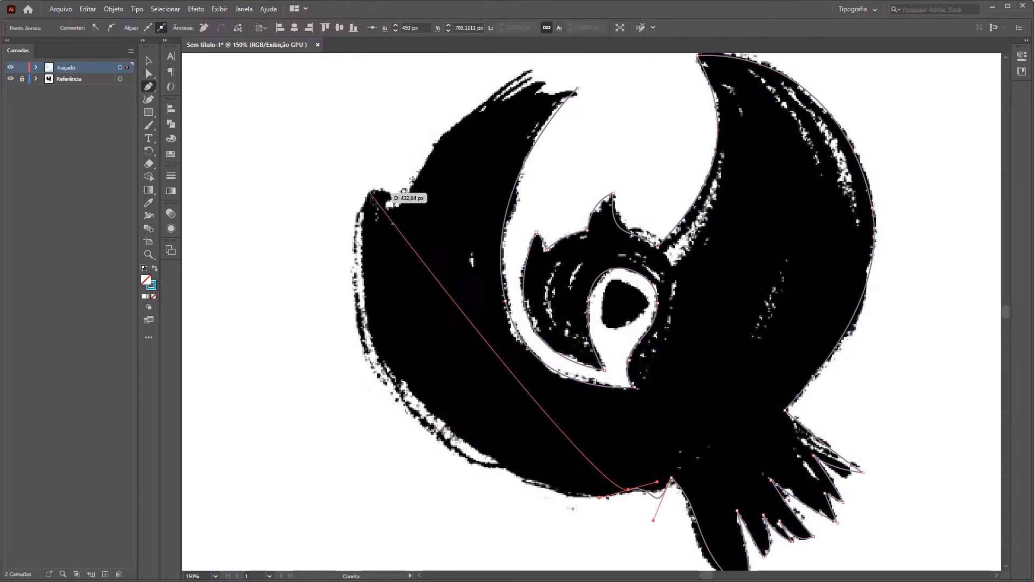
{"action": "scroll", "coordinate": [381, 221], "scroll_direction": "down", "scroll_amount": 1}
{"action": "left_click_drag", "start_coordinate": [367, 216], "coordinate": [378, 112]}
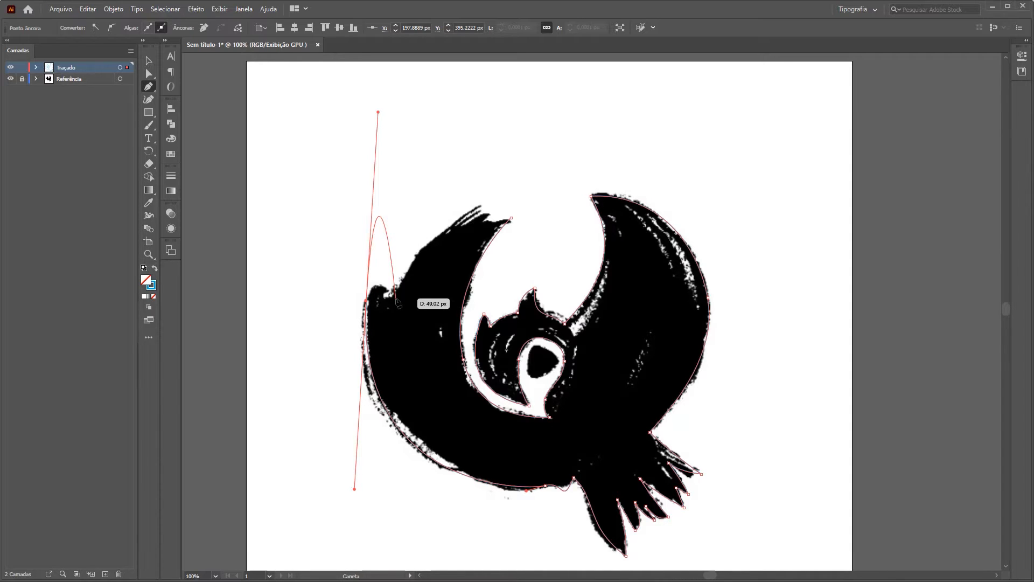
- Trace the hooked bump on the left wing's outer edge and the small notch beside it, redrawing the notch curve
{"action": "left_click_drag", "start_coordinate": [379, 113], "coordinate": [415, 201]}
{"action": "left_click_drag", "start_coordinate": [415, 206], "coordinate": [518, 259]}
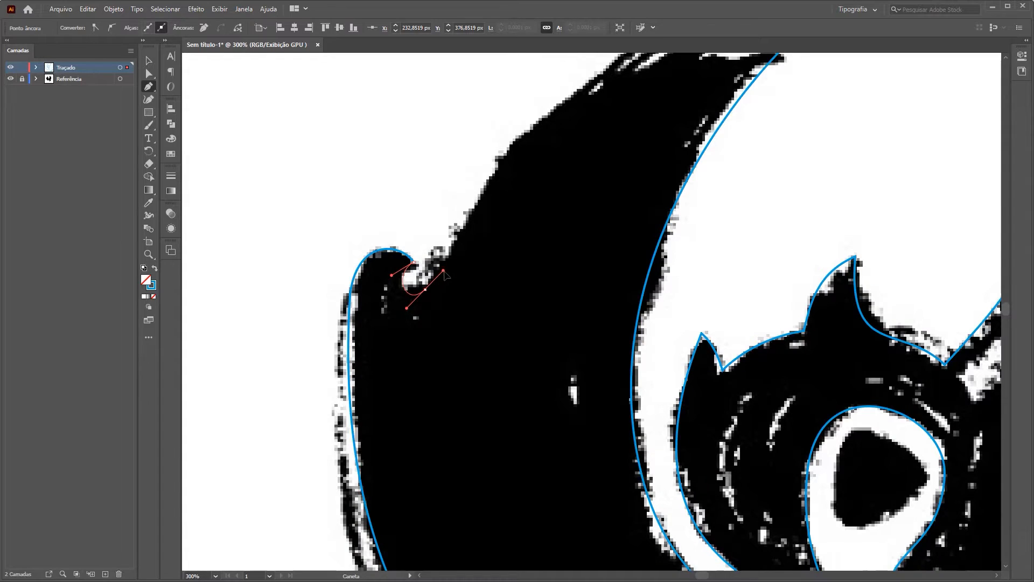
{"action": "key", "text": "ctrl+z"}
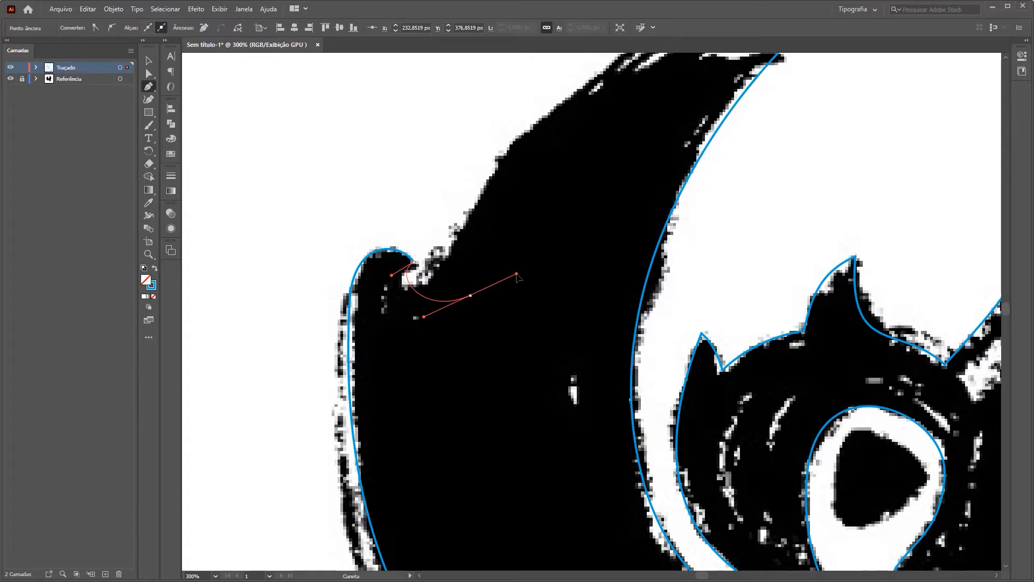
{"action": "left_click_drag", "start_coordinate": [543, 262], "coordinate": [464, 252]}
{"action": "left_click_drag", "start_coordinate": [464, 252], "coordinate": [383, 399]}
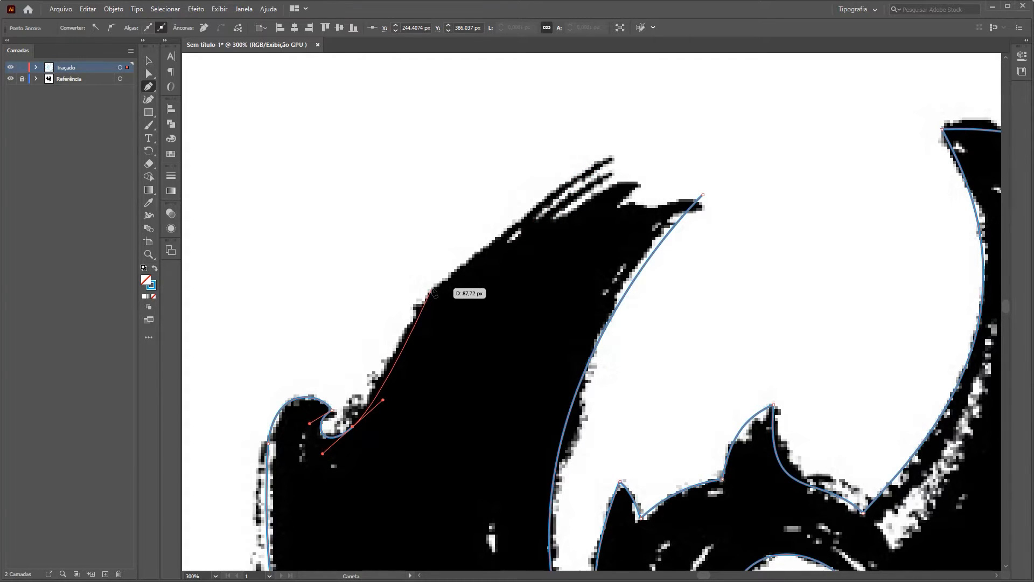
- Trace the left wing's upper outer edge, the two thin brush strokes near its tip and the third feather's top edge
{"action": "mouse_move", "coordinate": [437, 283]}
{"action": "left_mouse_down"}
{"action": "mouse_move", "coordinate": [637, 108]}
{"action": "mouse_move", "coordinate": [558, 204]}
{"action": "mouse_move", "coordinate": [576, 175]}
{"action": "left_mouse_up"}
{"action": "left_click", "coordinate": [610, 155]}
{"action": "scroll", "coordinate": [581, 203], "scroll_direction": "up", "scroll_amount": 2}
{"action": "left_click_drag", "start_coordinate": [489, 239], "coordinate": [569, 173]}
{"action": "left_click", "coordinate": [648, 141]}
{"action": "left_click_drag", "start_coordinate": [526, 234], "coordinate": [497, 286]}
{"action": "left_click", "coordinate": [700, 164]}
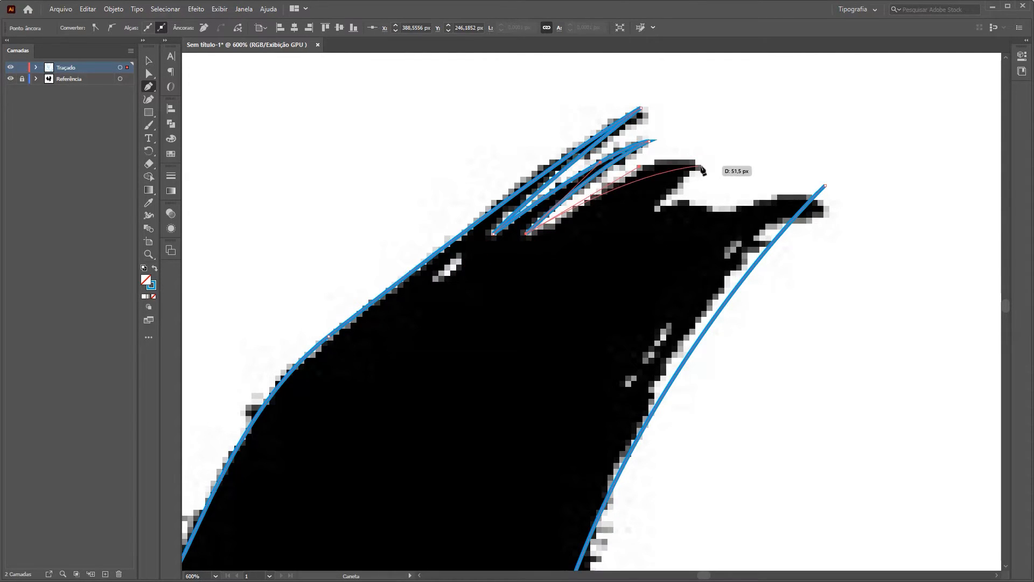
- Trace the last notch near the left wing's tip and close the bird outline at its starting anchor
{"action": "left_click", "coordinate": [653, 208]}
{"action": "left_click_drag", "start_coordinate": [729, 213], "coordinate": [749, 233]}
{"action": "left_click_drag", "start_coordinate": [825, 185], "coordinate": [891, 204]}
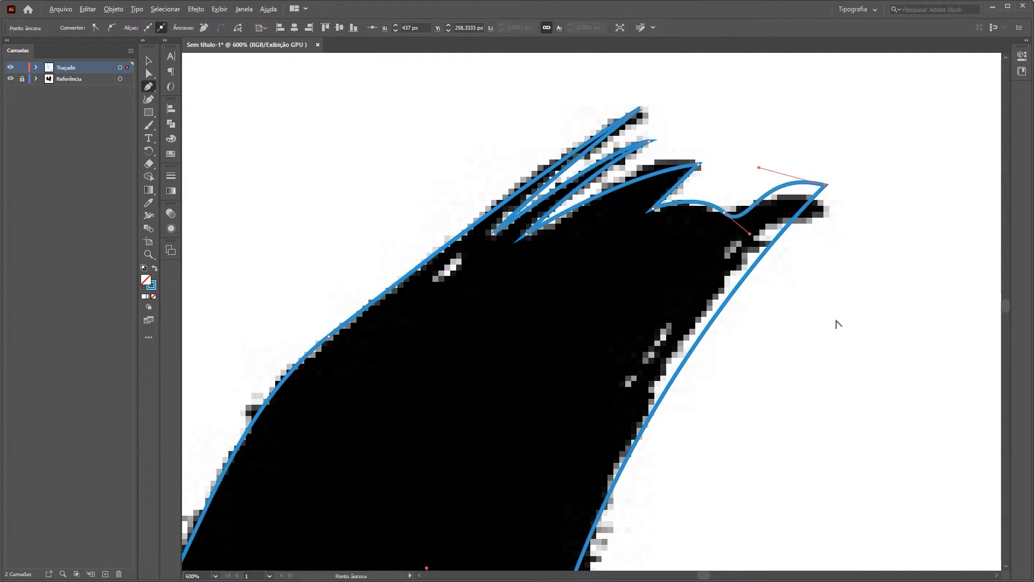
{"action": "scroll", "coordinate": [836, 325], "scroll_direction": "down", "scroll_amount": 2}
{"action": "scroll", "coordinate": [844, 272], "scroll_direction": "up", "scroll_amount": 3}
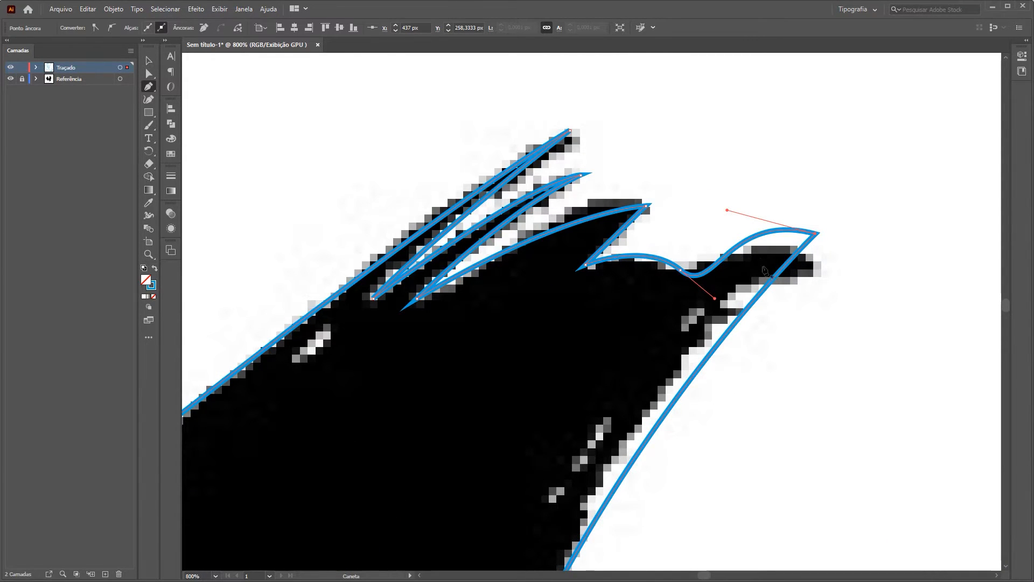
- Move the anchor at the left wing's rightmost feather tip down onto the painted tip, to about X 436 px, Y 266 px
{"action": "left_click", "coordinate": [154, 92]}
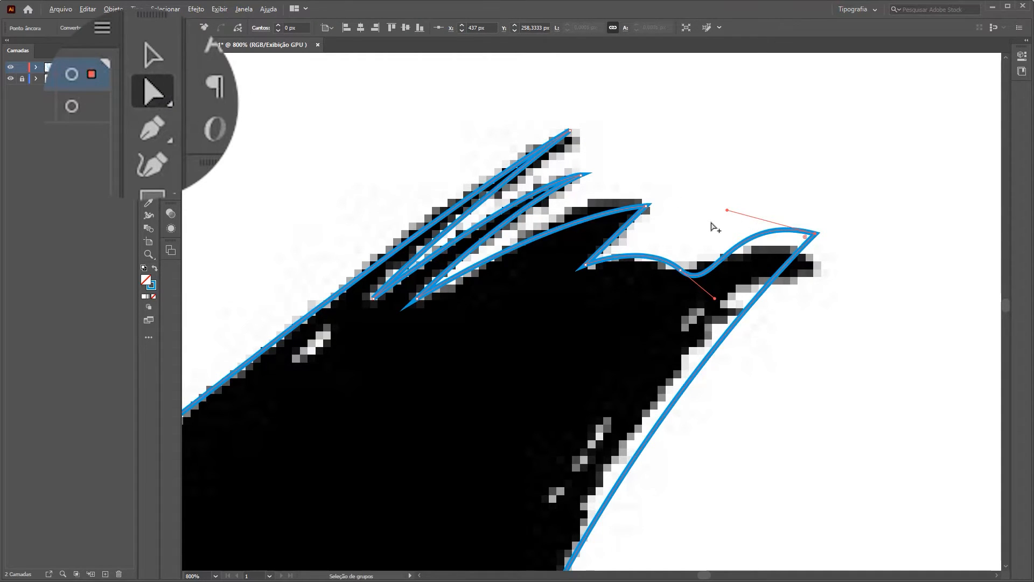
{"action": "key", "text": "ctrl+plus"}
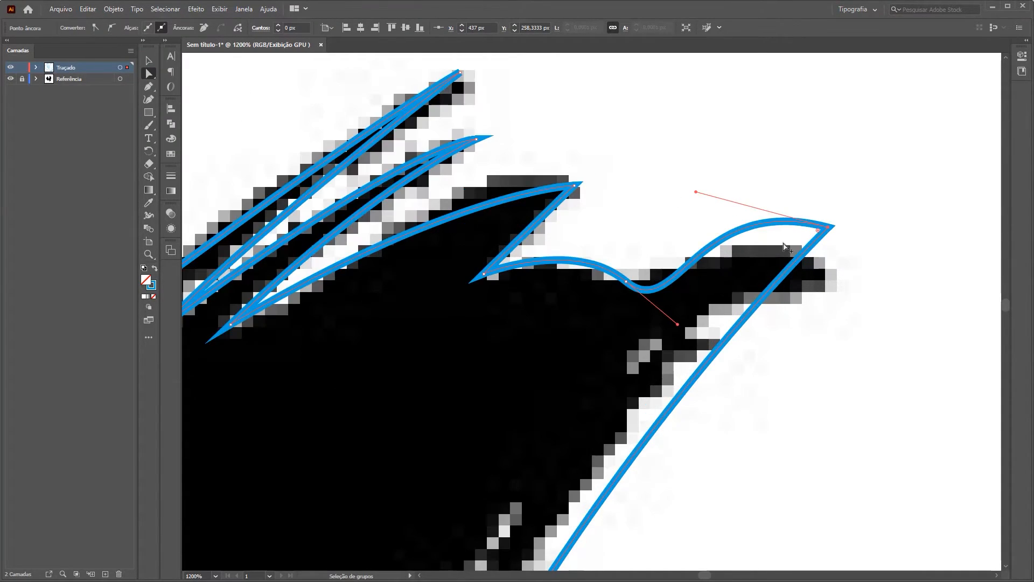
{"action": "left_click", "coordinate": [150, 61]}
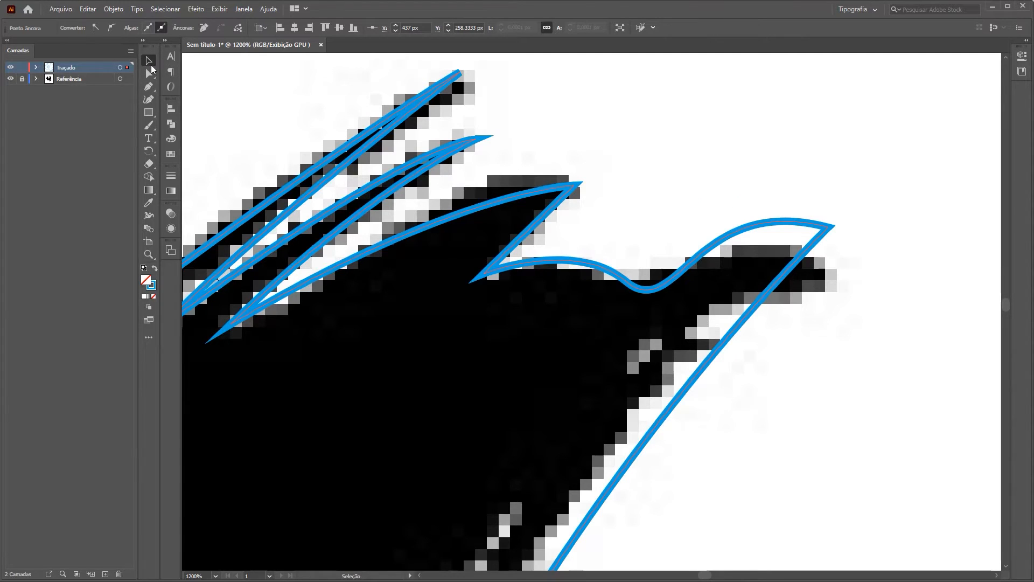
{"action": "key", "text": "a"}
{"action": "left_click", "coordinate": [828, 227]}
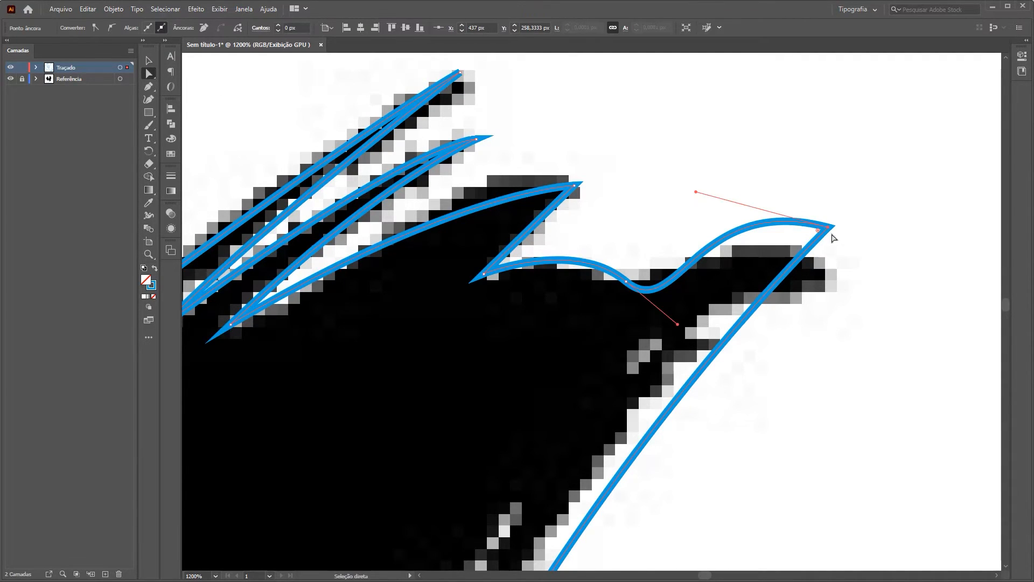
{"action": "left_click_drag", "start_coordinate": [830, 231], "coordinate": [824, 278]}
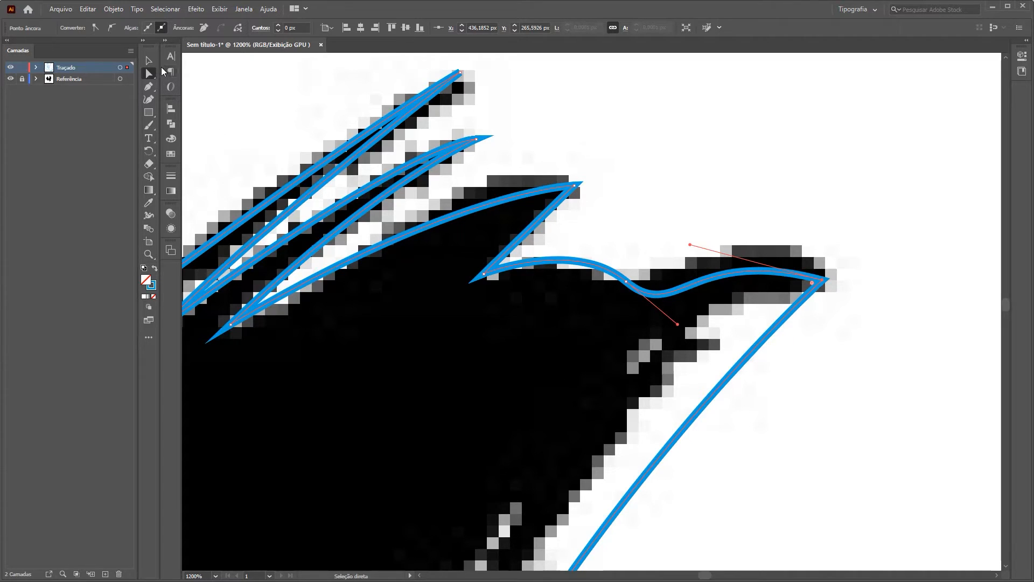
- Adjust anchors and handles along the rest of the blue bird outline so its curves follow the painted sketch
{"action": "scroll", "coordinate": [618, 231], "scroll_direction": "down", "scroll_amount": 4}
{"action": "left_click_drag", "start_coordinate": [611, 246], "coordinate": [593, 341]}
{"action": "left_click_drag", "start_coordinate": [454, 333], "coordinate": [464, 264]}
{"action": "left_click_drag", "start_coordinate": [644, 412], "coordinate": [319, 401]}
{"action": "left_click_drag", "start_coordinate": [619, 484], "coordinate": [350, 102]}
{"action": "left_click_drag", "start_coordinate": [255, 560], "coordinate": [567, 304]}
{"action": "scroll", "coordinate": [556, 300], "scroll_direction": "up", "scroll_amount": 2}
{"action": "left_click", "coordinate": [562, 223]}
{"action": "left_click_drag", "start_coordinate": [489, 395], "coordinate": [510, 351]}
- Select the whole bird tracing, give it a black fill with no stroke, and hide the Referência layer
{"action": "key", "text": "v"}
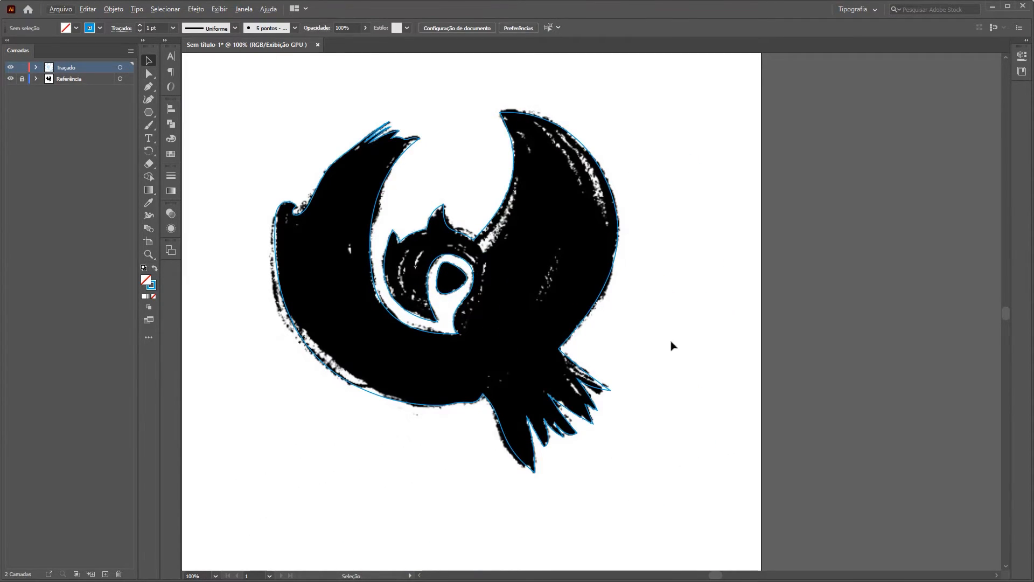
{"action": "mouse_move", "coordinate": [776, 103]}
{"action": "left_mouse_down"}
{"action": "mouse_move", "coordinate": [439, 380]}
{"action": "mouse_move", "coordinate": [247, 490]}
{"action": "left_mouse_up"}
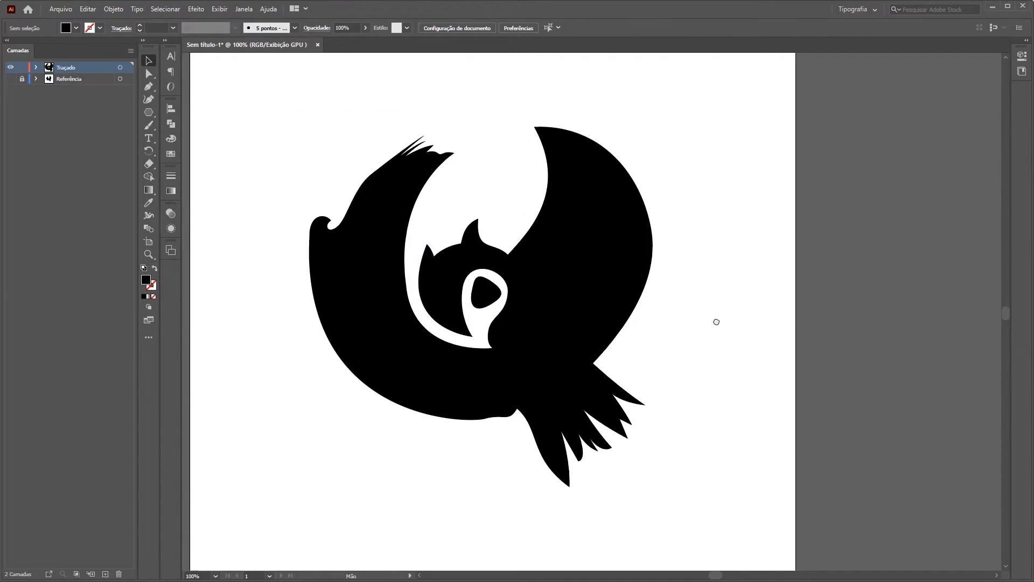
{"action": "left_click_drag", "start_coordinate": [709, 318], "coordinate": [716, 320]}
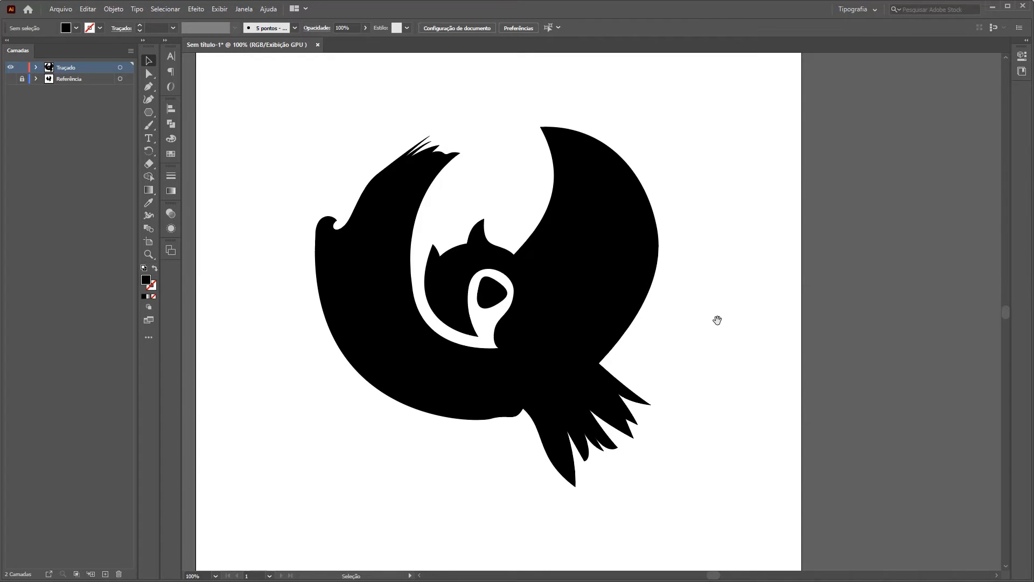
- Select the anchor at the tip of the head's left tuft on the filled bird outline
{"action": "scroll", "coordinate": [397, 259], "scroll_direction": "up", "scroll_amount": 3}
{"action": "key", "text": "a"}
{"action": "left_click", "coordinate": [506, 349]}
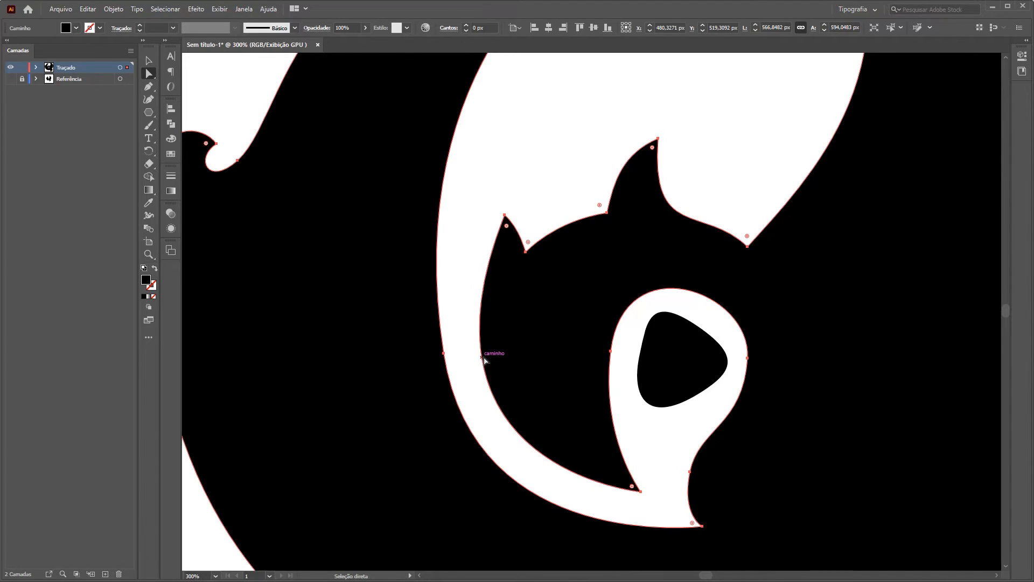
{"action": "left_click", "coordinate": [505, 217]}
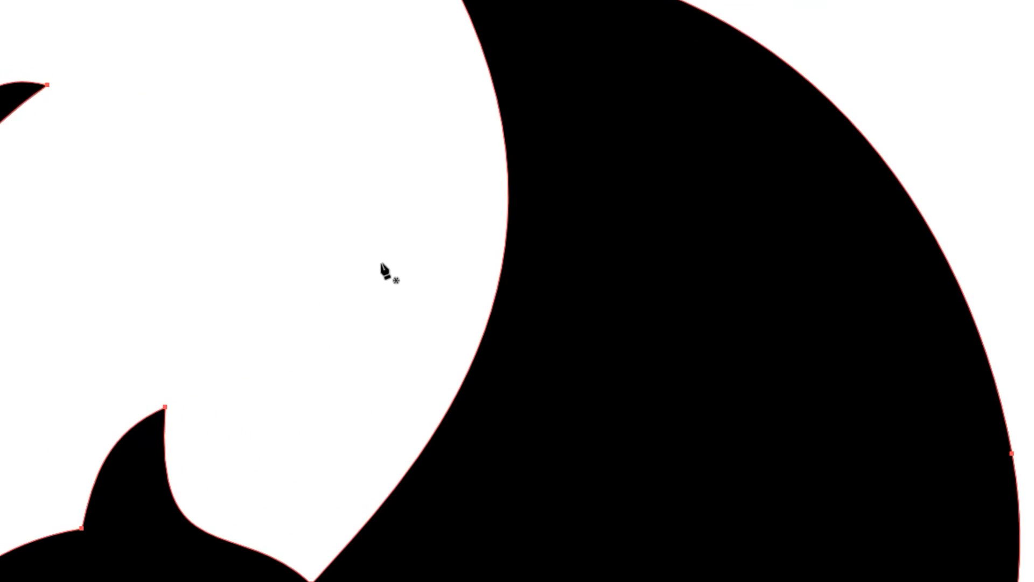
- Add an anchor point midway along the right wing's inner edge and delete it again
{"action": "left_click", "coordinate": [489, 313]}
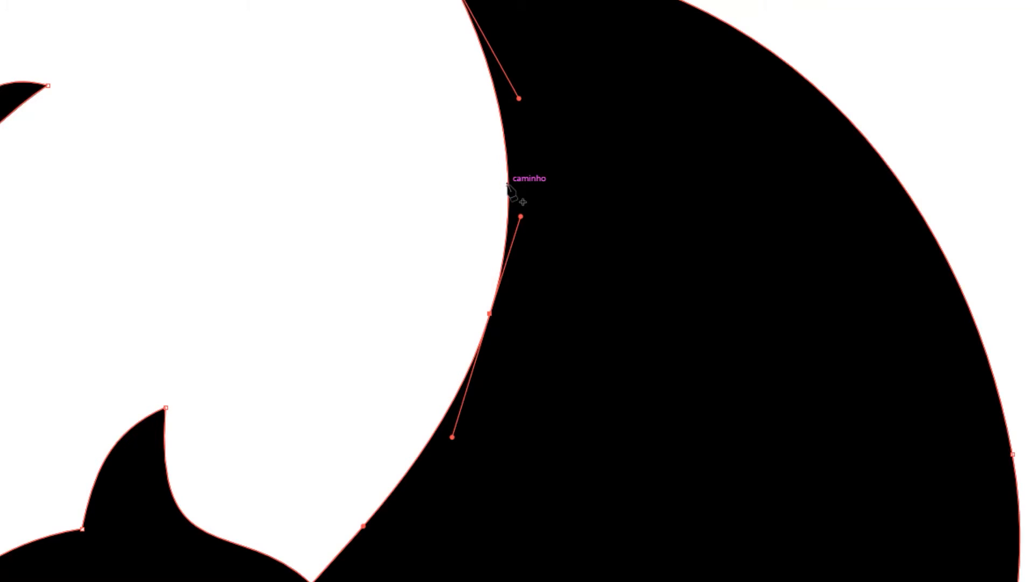
{"action": "left_click", "coordinate": [489, 313]}
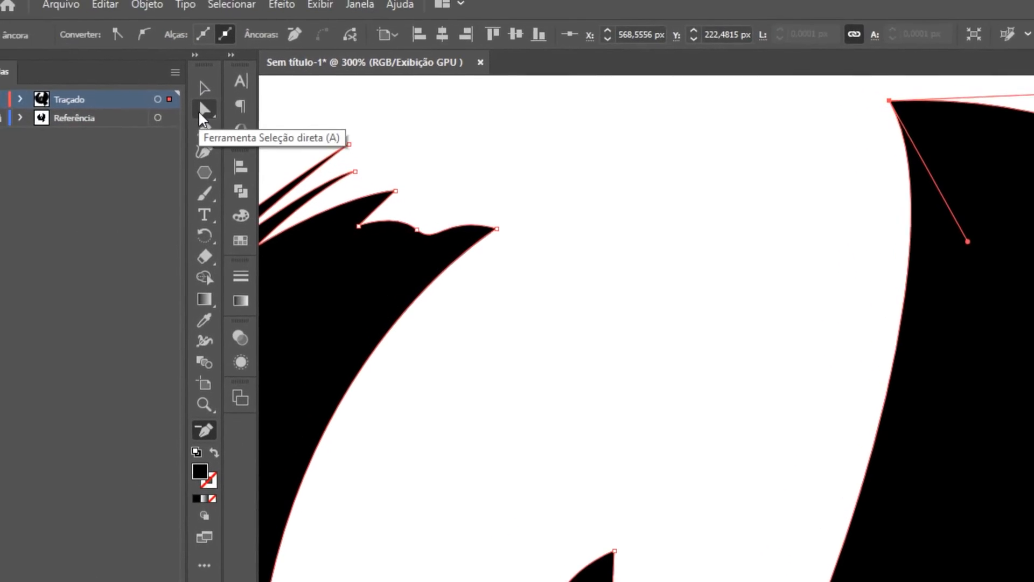
- Toggle the handle display for multiple selected anchors and try converting the right wing's upper tip anchor to smooth
{"action": "left_click", "coordinate": [248, 52]}
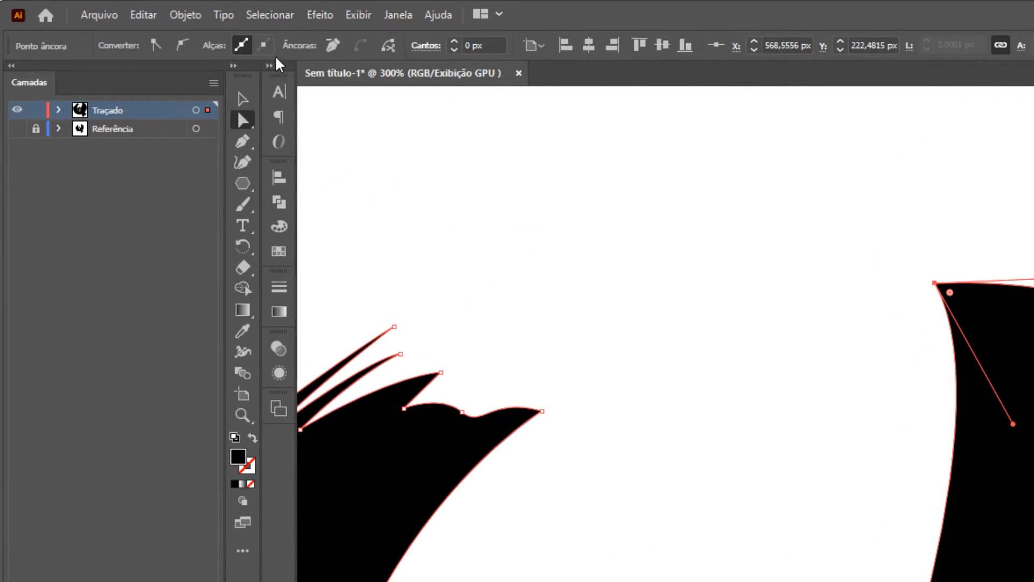
{"action": "left_click", "coordinate": [263, 48]}
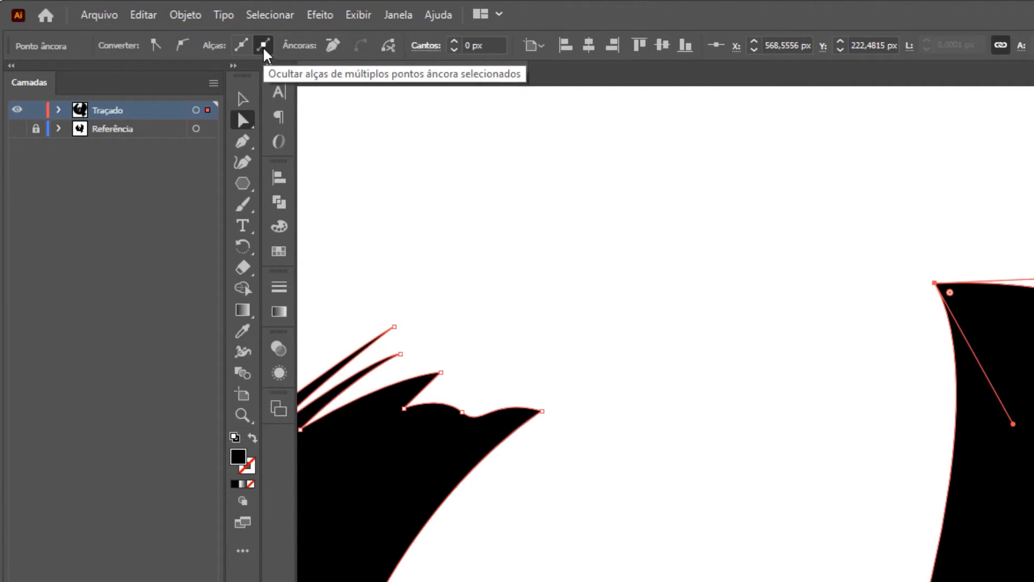
{"action": "left_click", "coordinate": [182, 45]}
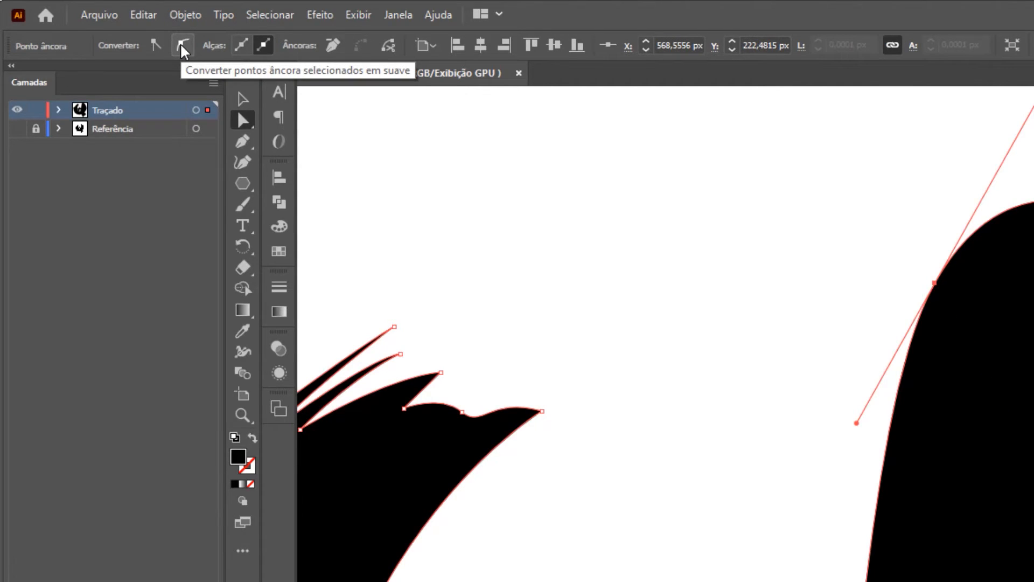
{"action": "key", "text": "ctrl+z"}
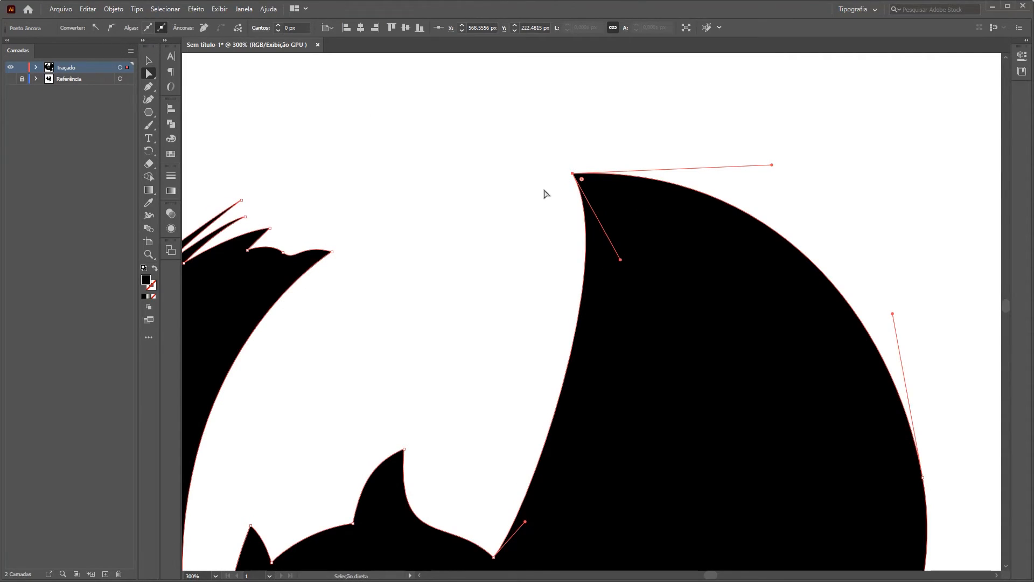
{"action": "left_click", "coordinate": [572, 174]}
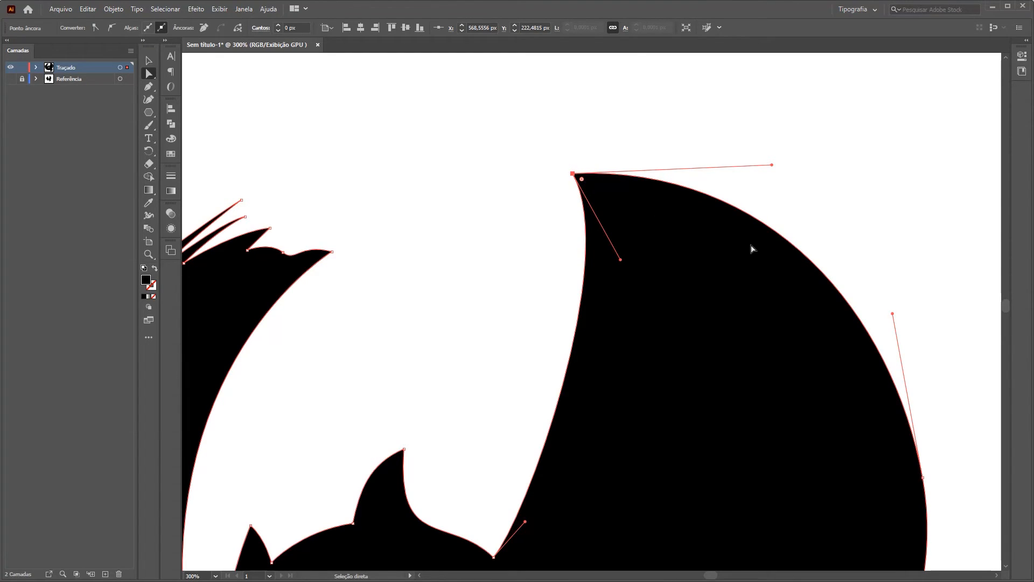
{"action": "key", "text": "ctrl+shift+z"}
- Convert the smooth anchor on the right wing's outer edge to a corner point
{"action": "left_click_drag", "start_coordinate": [908, 344], "coordinate": [631, 229]}
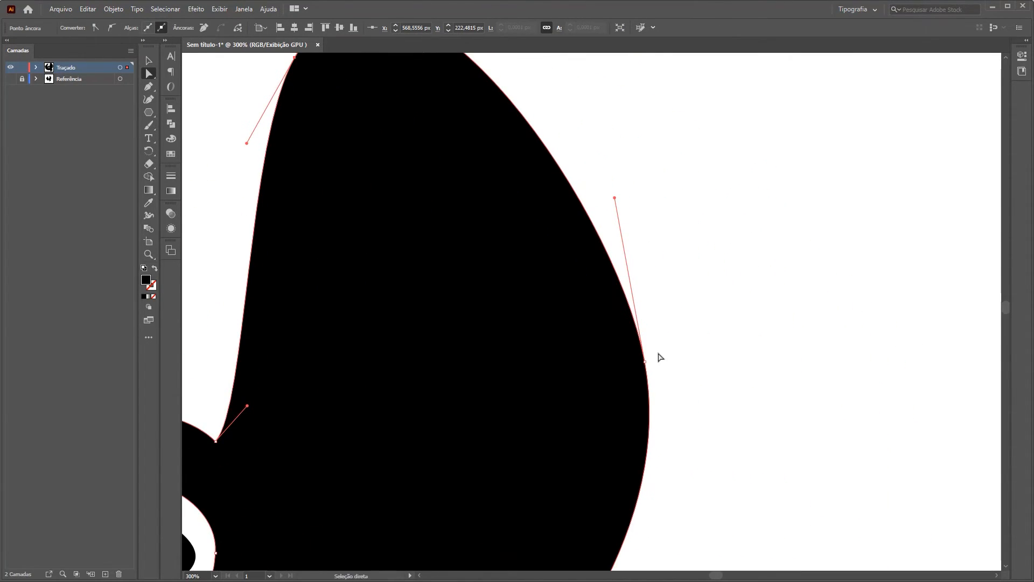
{"action": "left_click", "coordinate": [645, 362]}
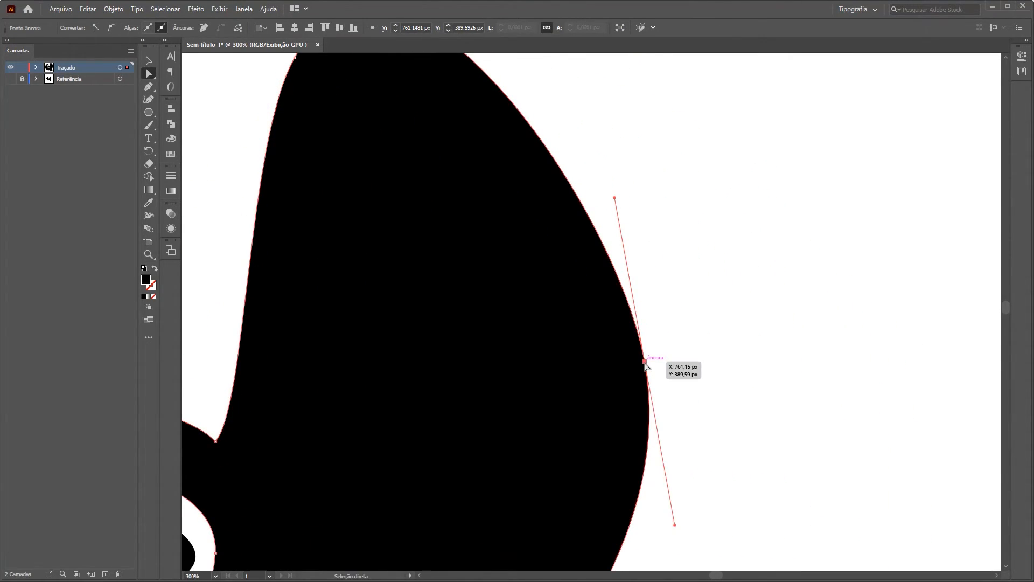
{"action": "left_click", "coordinate": [94, 28]}
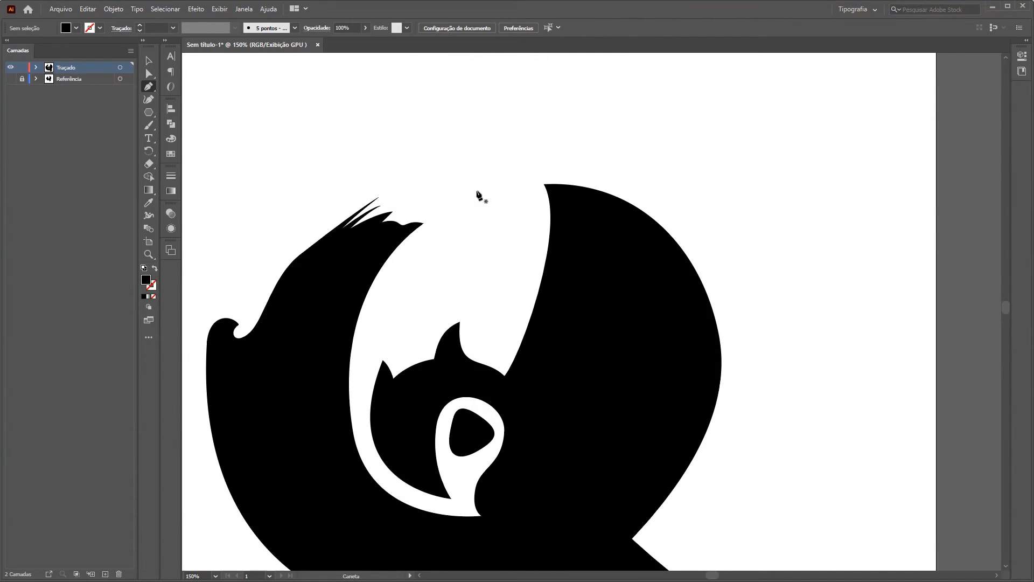
- Draw a trial V-shaped path of three straight-line points with the Pen tool in the space above the wings
{"action": "left_click", "coordinate": [389, 121]}
{"action": "left_click", "coordinate": [455, 199]}
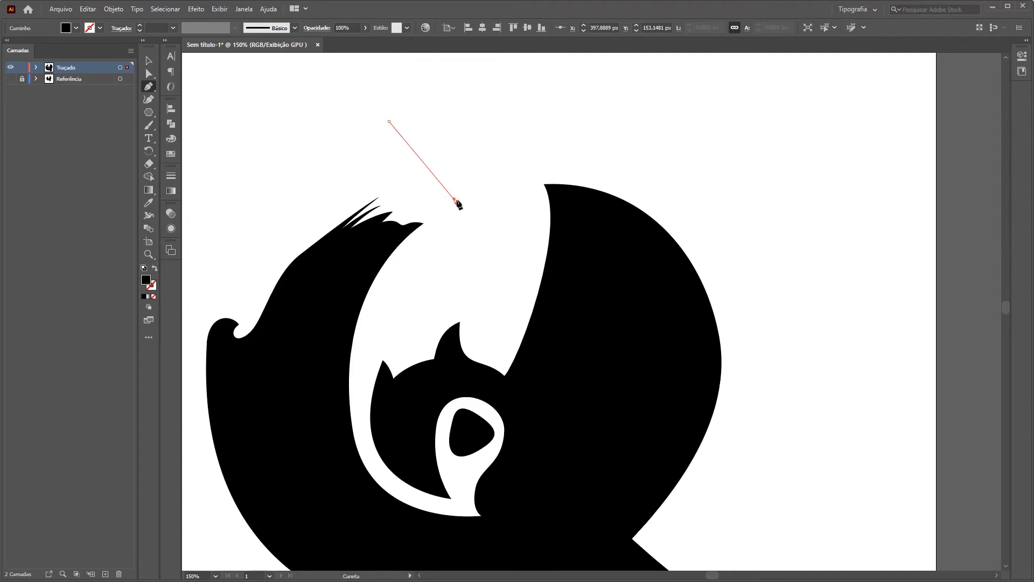
{"action": "left_click", "coordinate": [538, 125]}
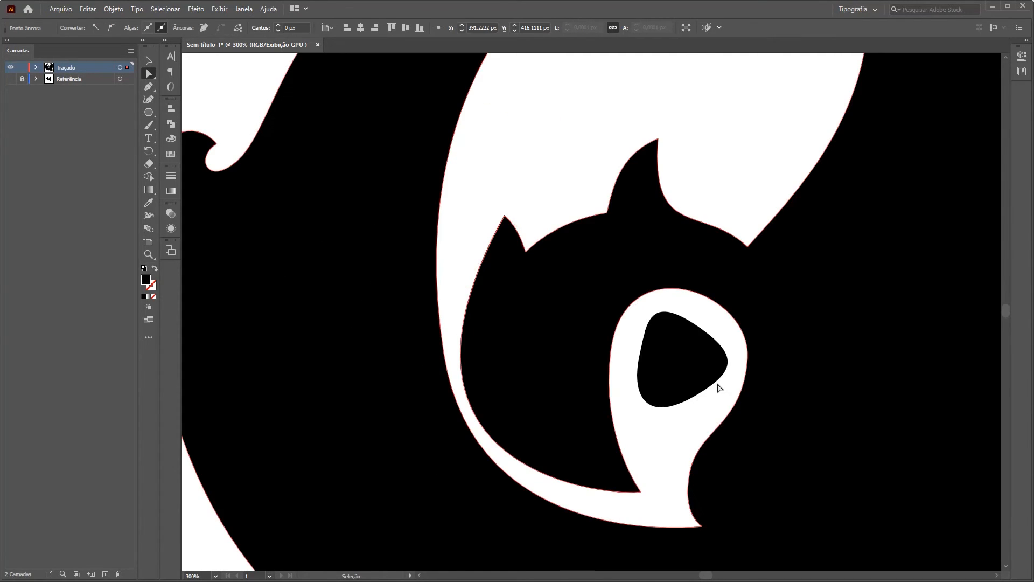
- Undo the last curve change at the head's left tuft and deselect the bird to view the whole artboard
{"action": "key", "text": "ctrl+z"}
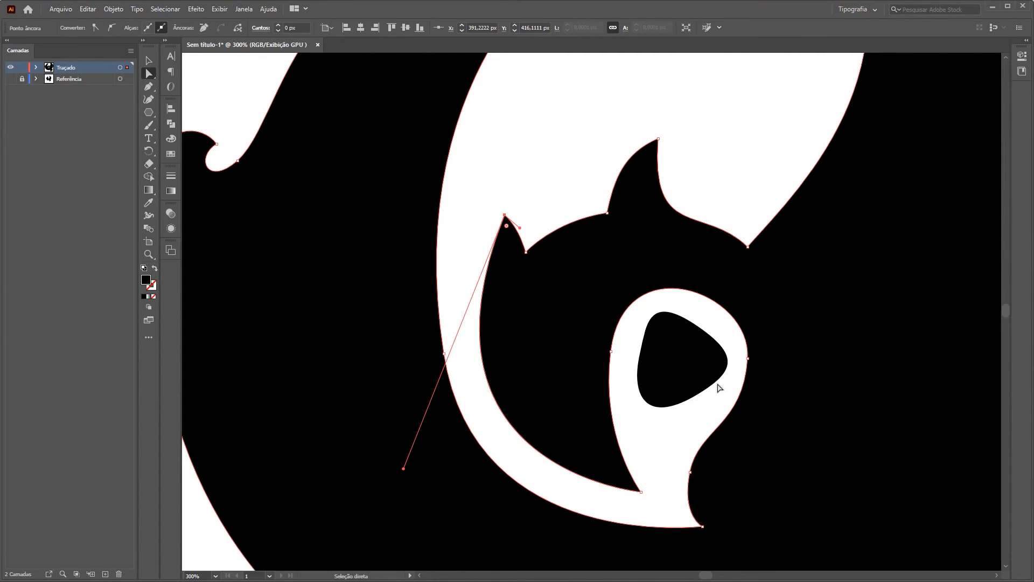
{"action": "key", "text": "v"}
{"action": "scroll", "coordinate": [683, 361], "scroll_direction": "down", "scroll_amount": 4}
{"action": "left_click", "coordinate": [853, 370]}
{"action": "left_click_drag", "start_coordinate": [886, 400], "coordinate": [760, 385]}
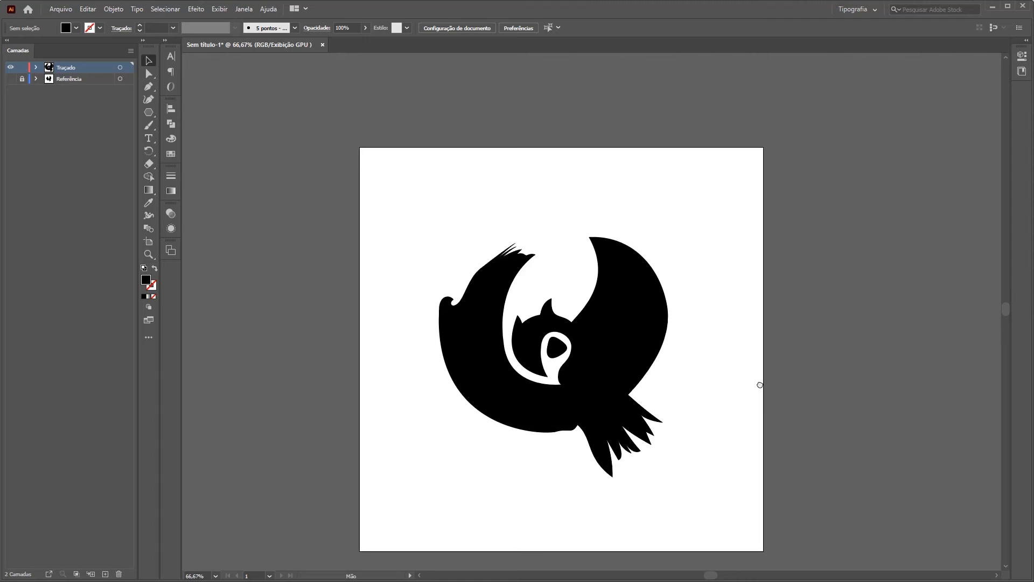